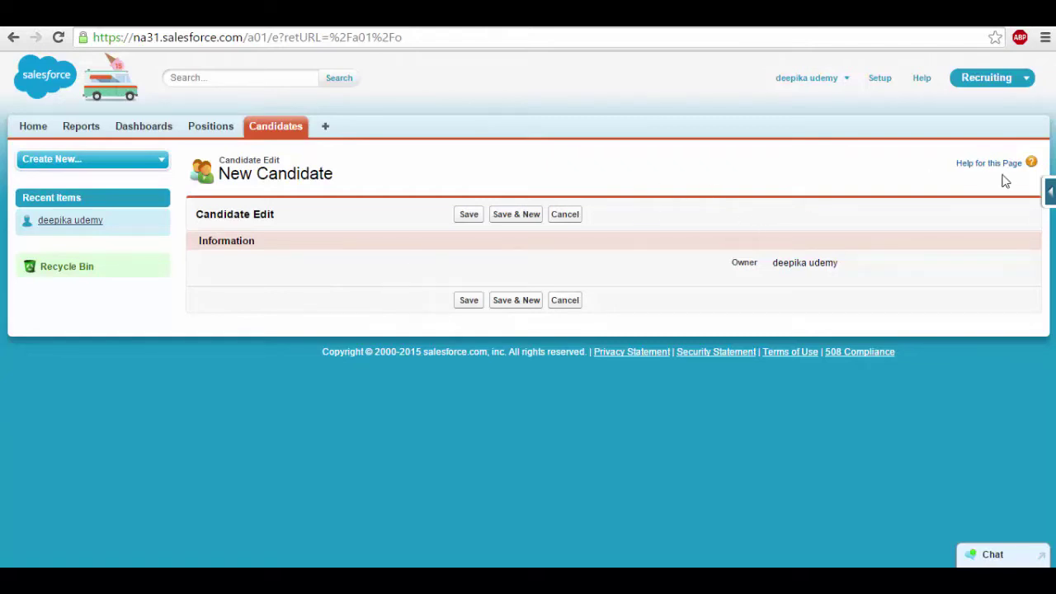
Start a new custom field on the Candidate object and choose Text as its data type.
left_click(1048, 196)
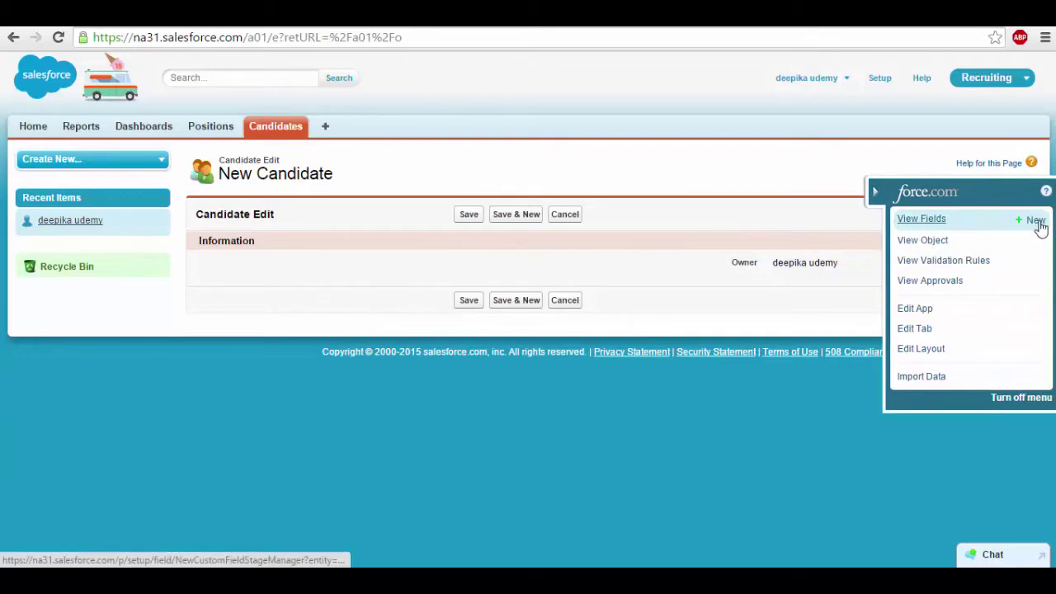
left_click(1041, 226)
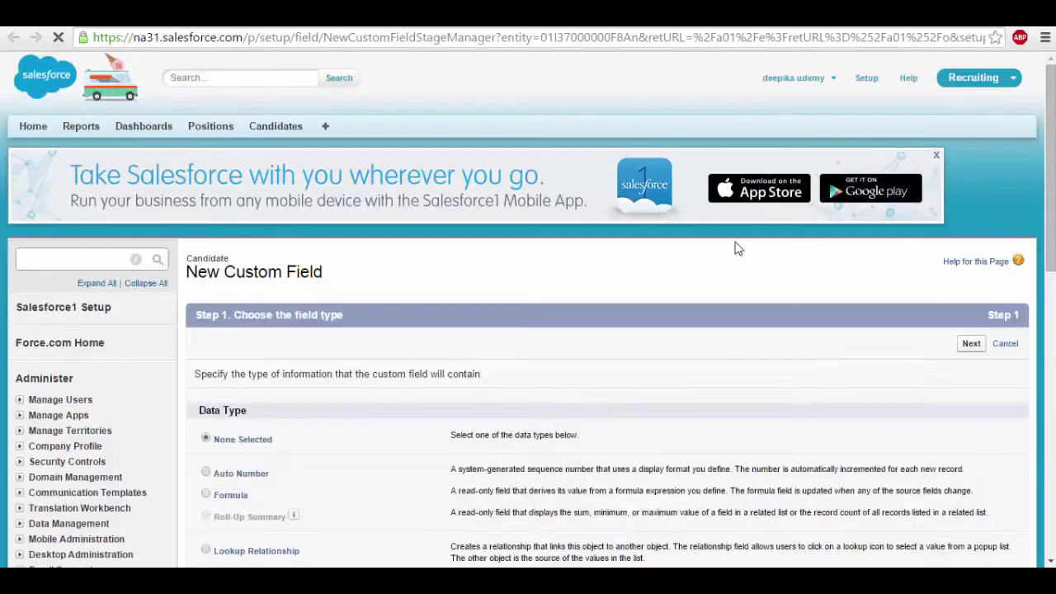
scroll(740, 169, "down", 3)
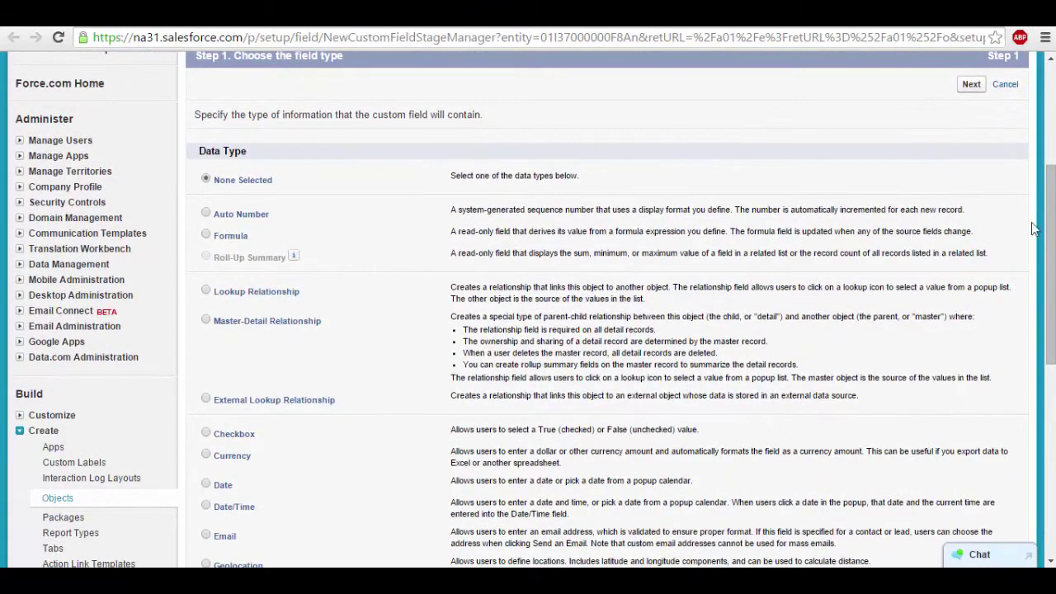
scroll(264, 465, "down", 2)
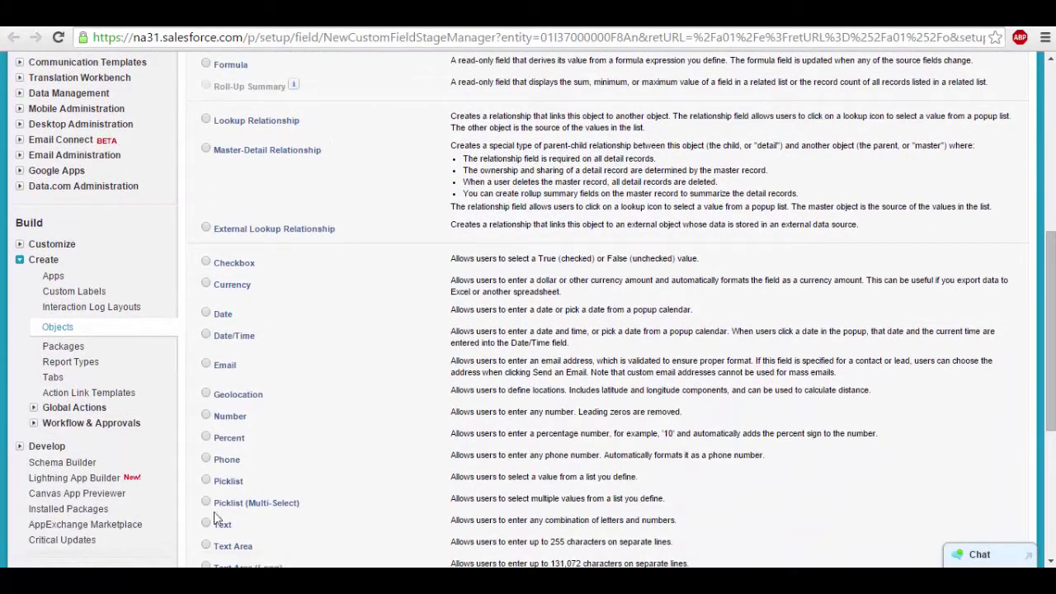
scroll(416, 345, "down", 3)
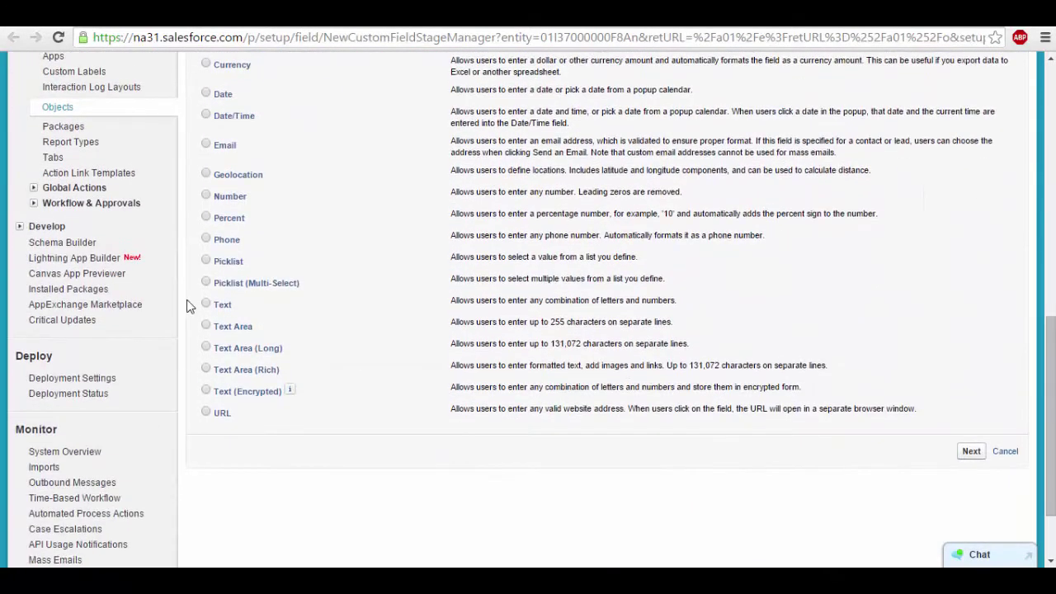
left_click(972, 450)
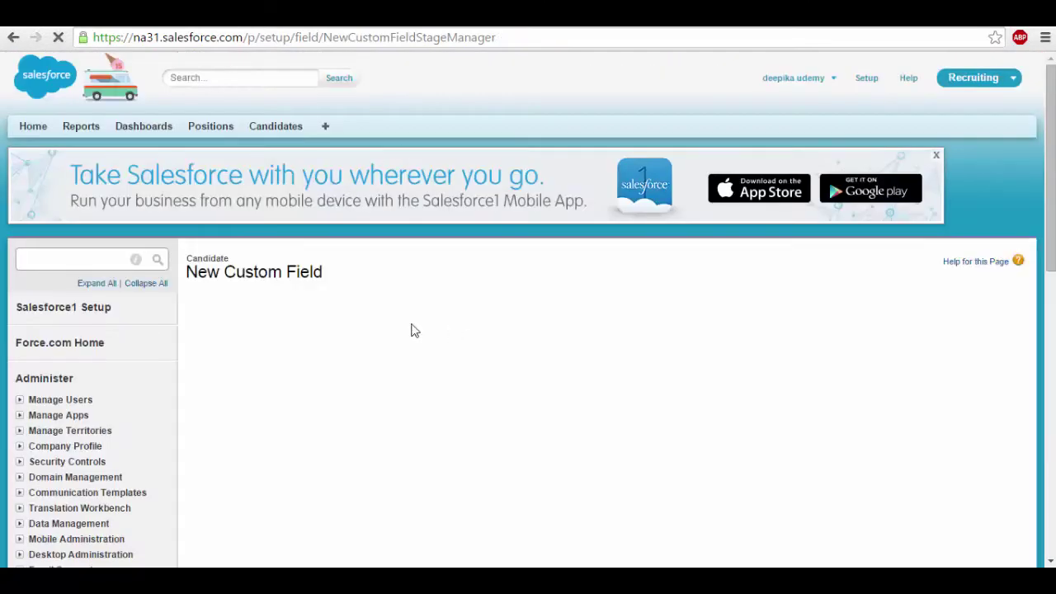
Label the text field First Name with a length of 18 and proceed to field-level security.
left_click(408, 378)
type("F")
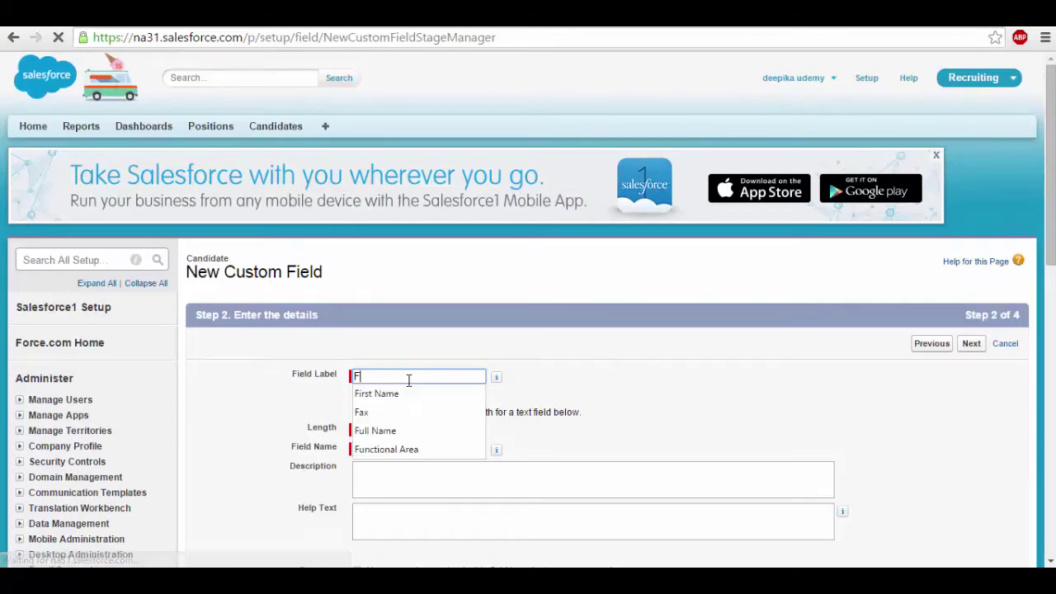
type("irst Name")
key("Tab")
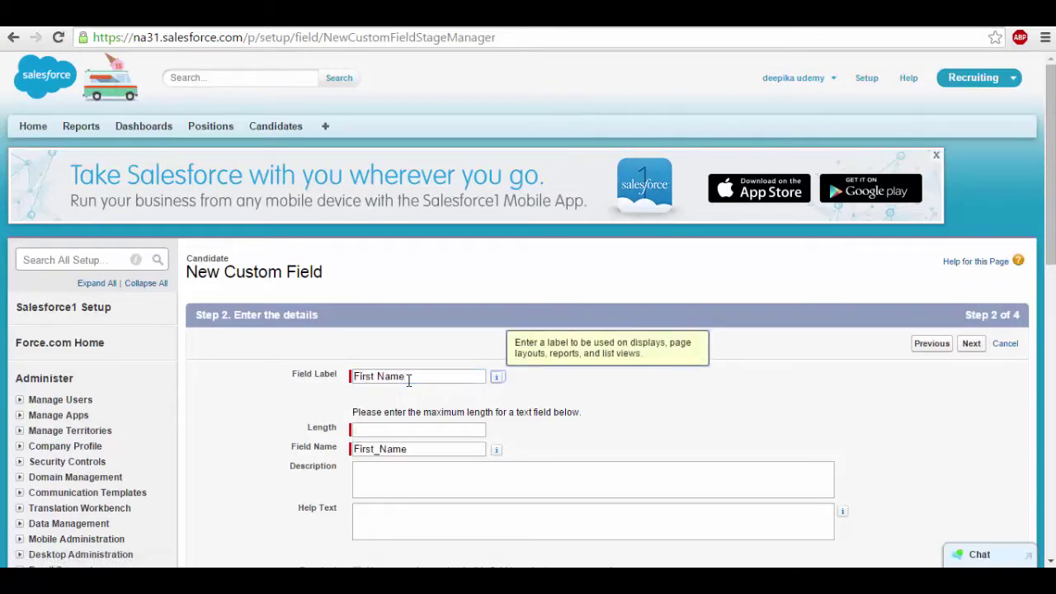
left_click(408, 432)
type("18")
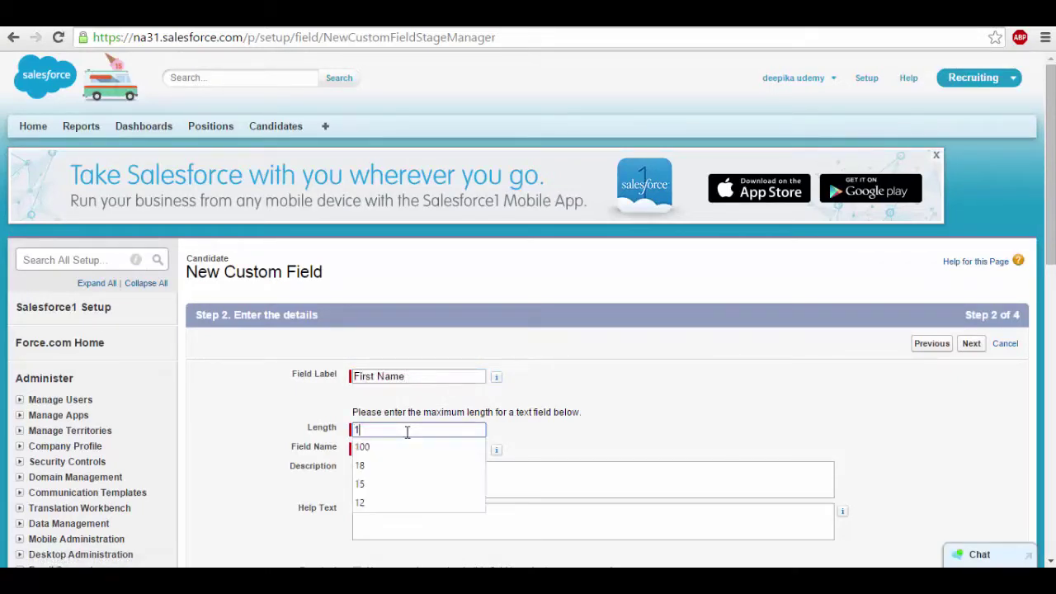
left_click(751, 422)
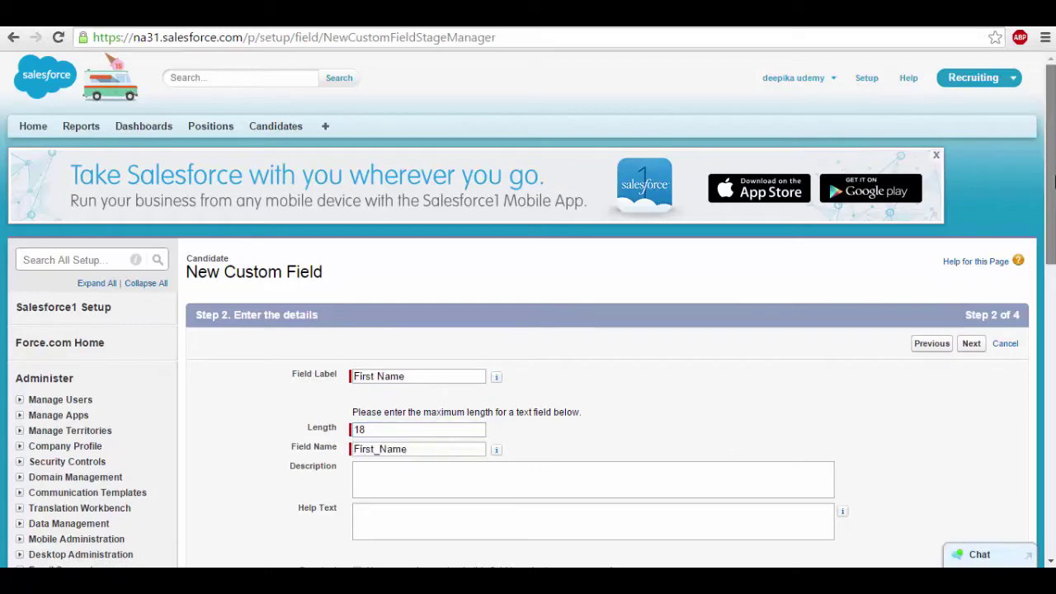
left_click_drag(1051, 181, 1053, 298)
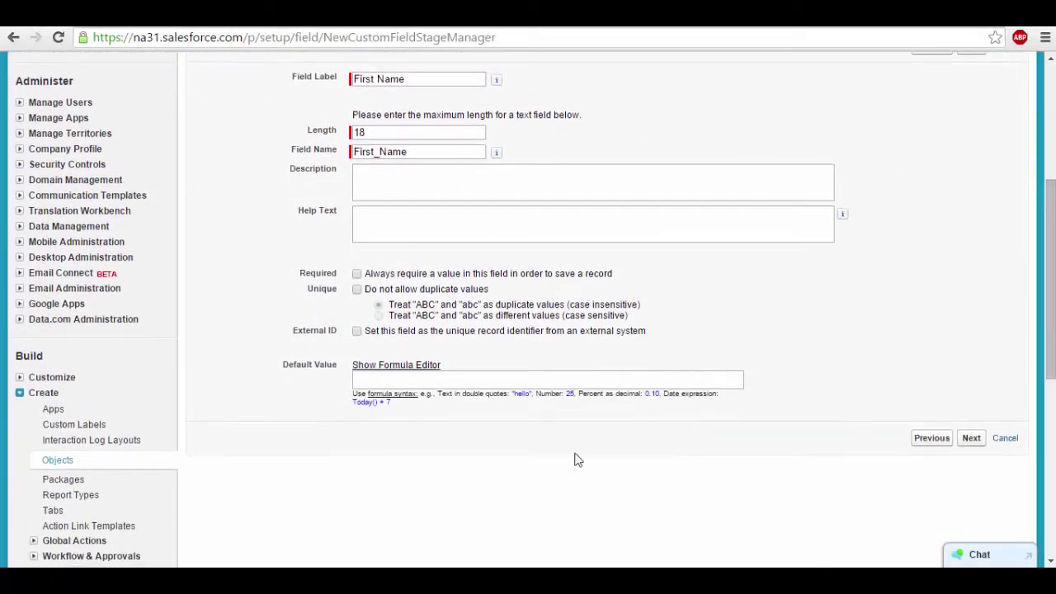
left_click(975, 445)
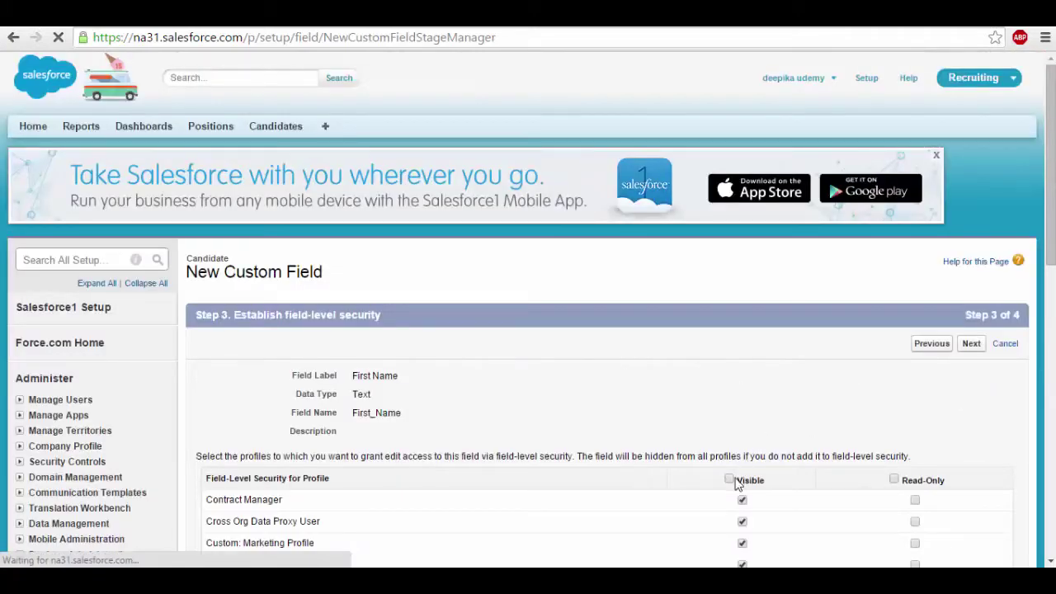
Make First Name visible to all profiles, keep it on Candidate Layout, and save it while starting another field.
left_click(975, 346)
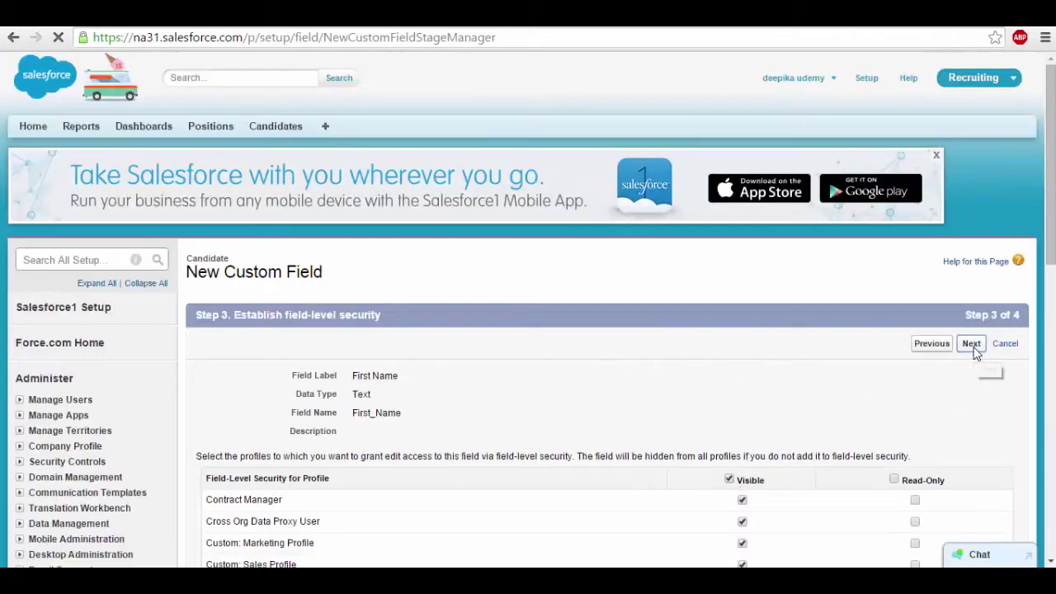
scroll(986, 248, "down", 3)
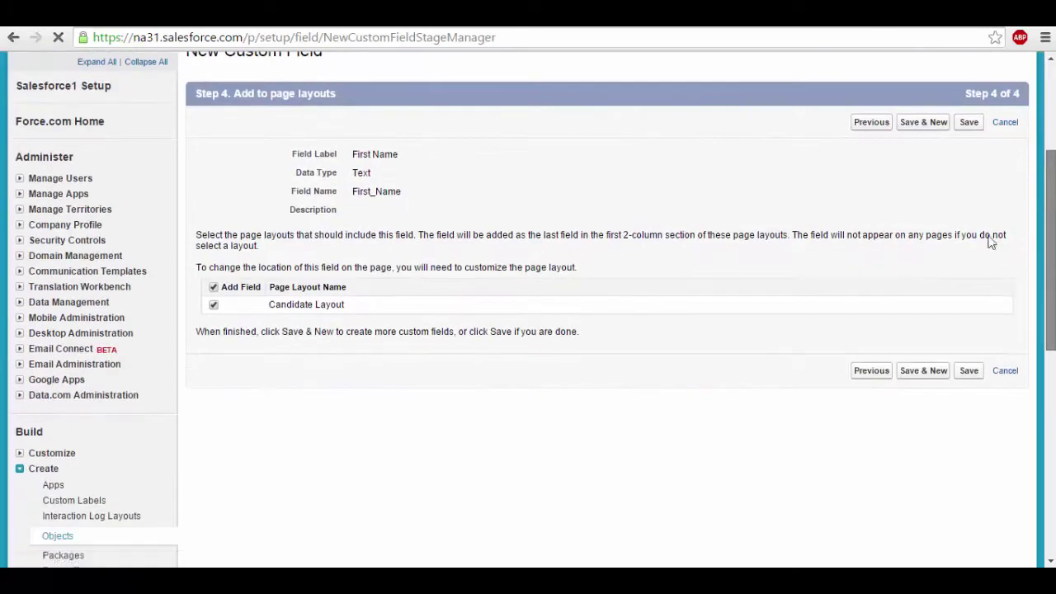
left_click(934, 373)
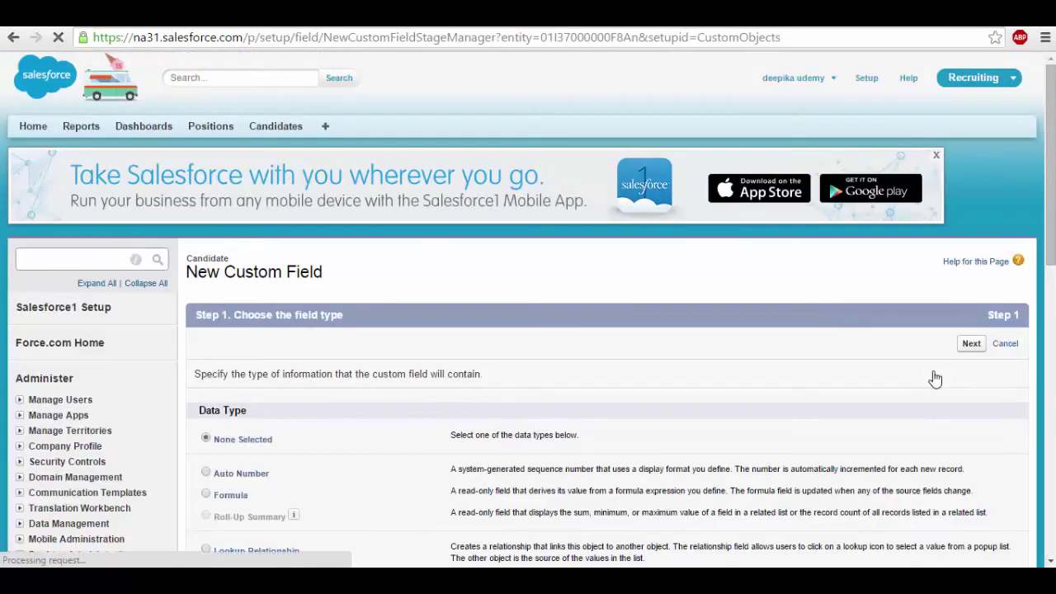
Define a Text field labelled Last Name with a length of 15 and proceed to field-level security.
left_click_drag(1048, 247, 1046, 477)
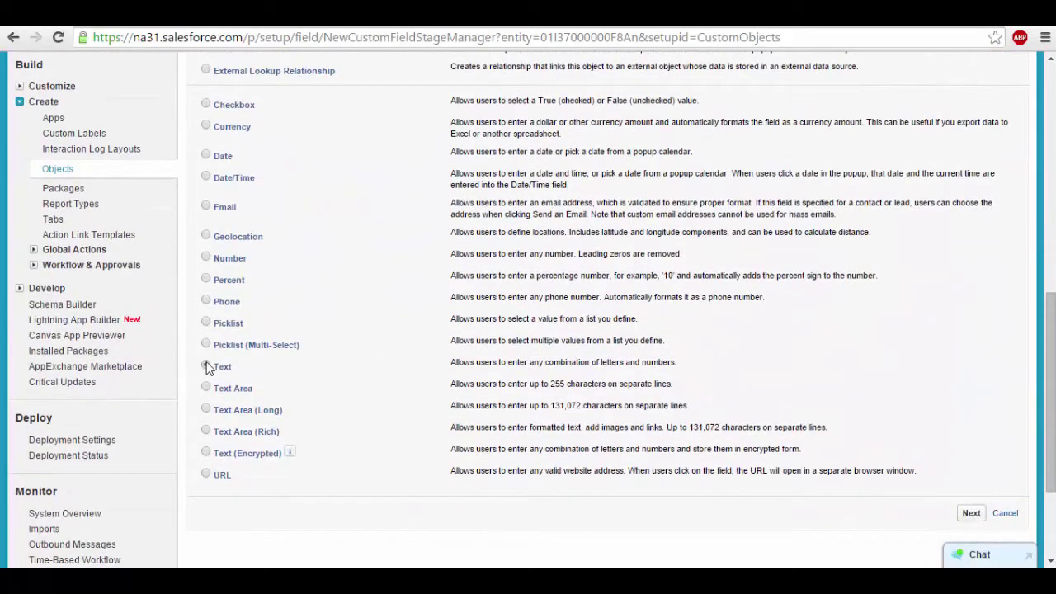
left_click(972, 515)
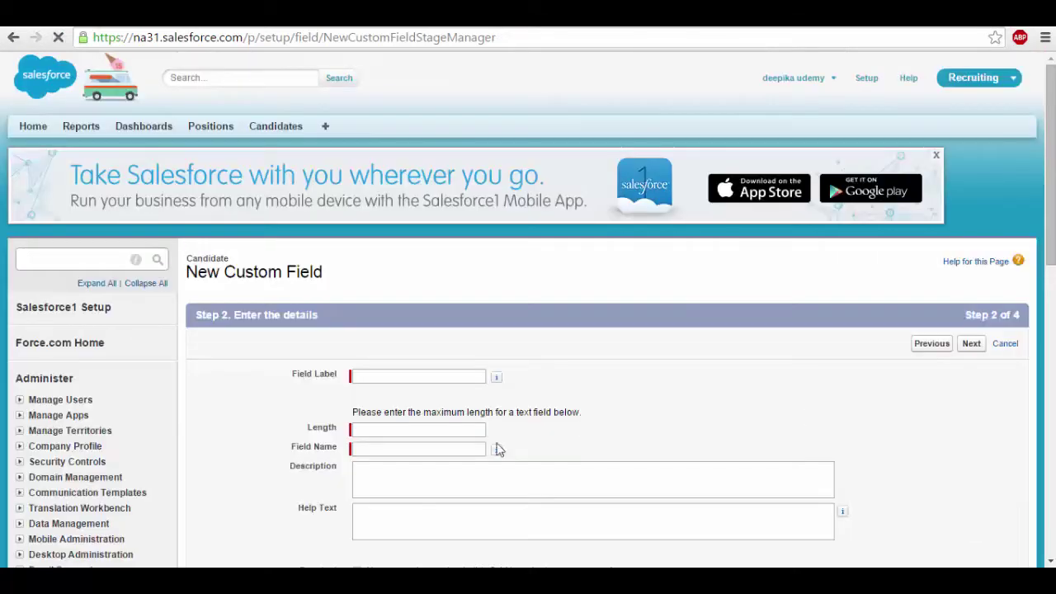
left_click(381, 375)
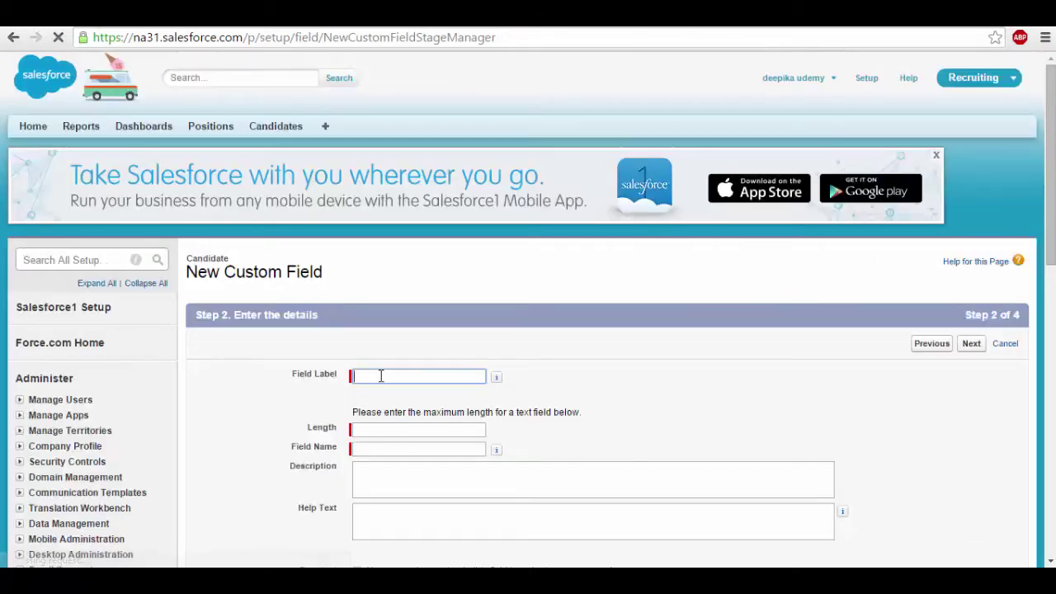
type("Las")
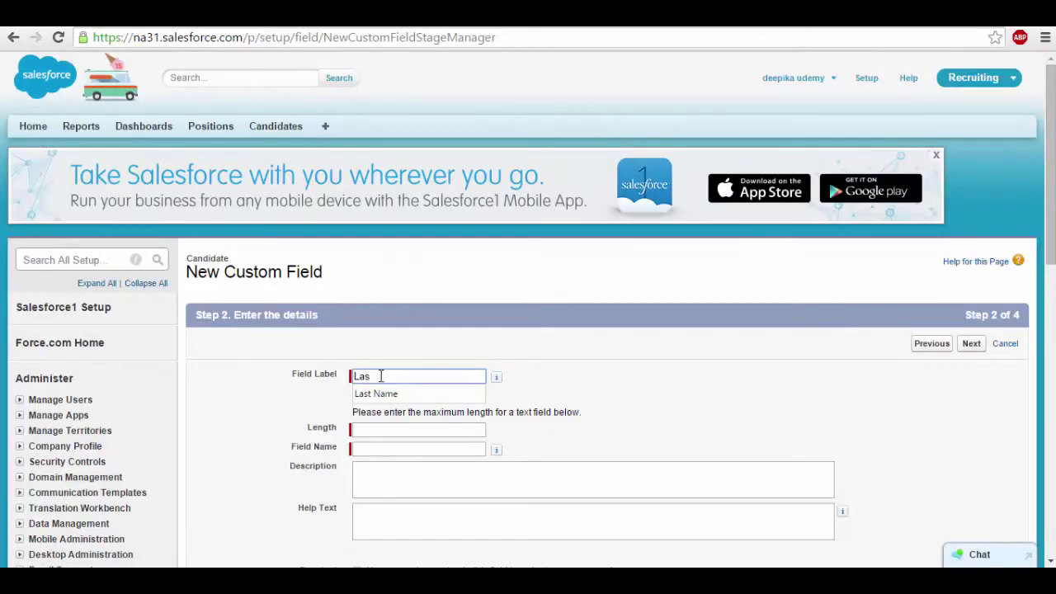
type("t Name")
key("Tab")
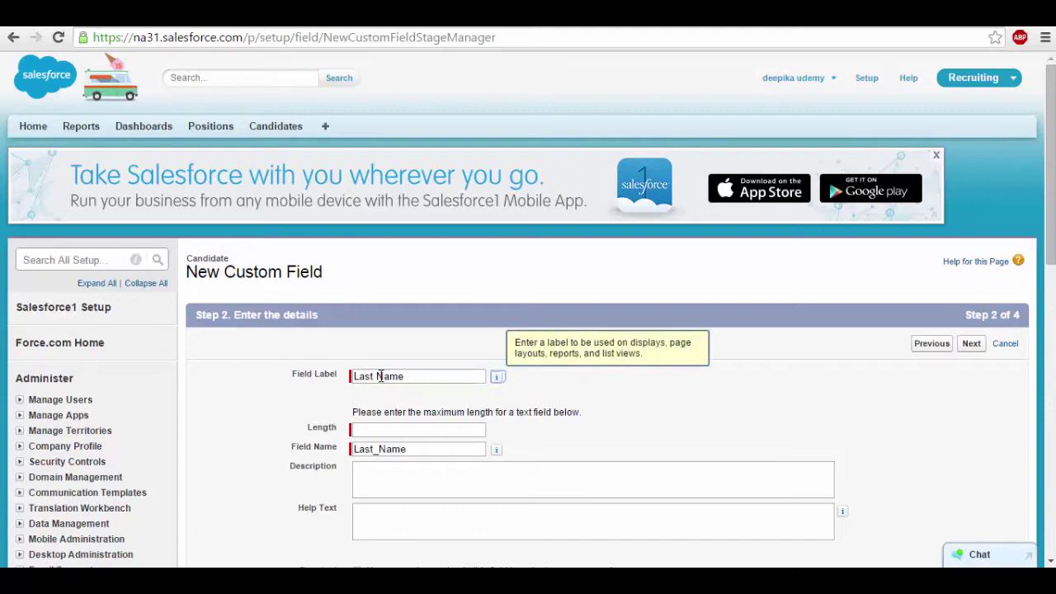
left_click(378, 430)
type("15")
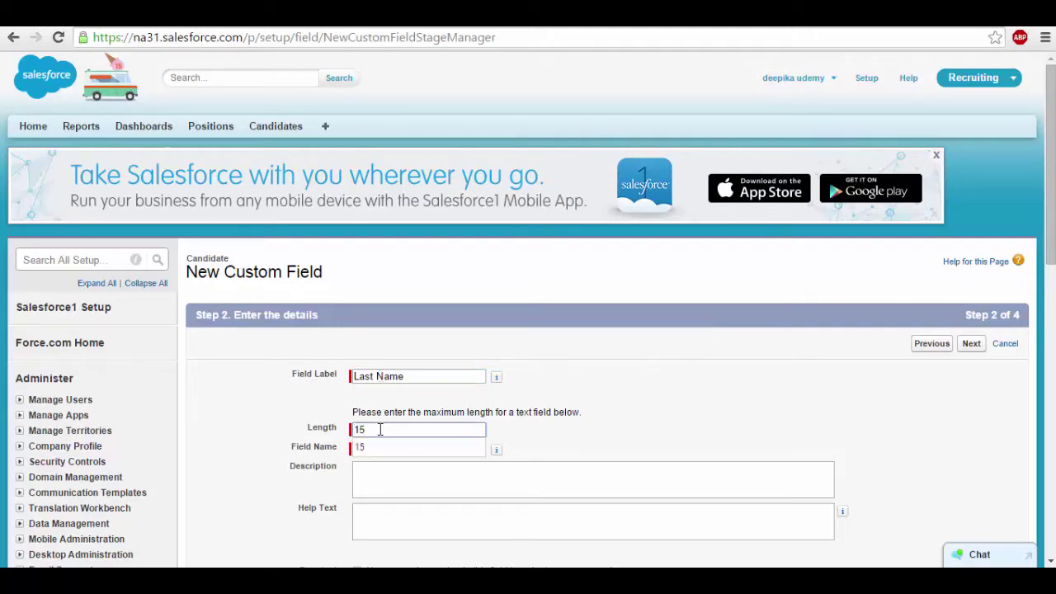
scroll(994, 236, "down", 3)
left_click(971, 96)
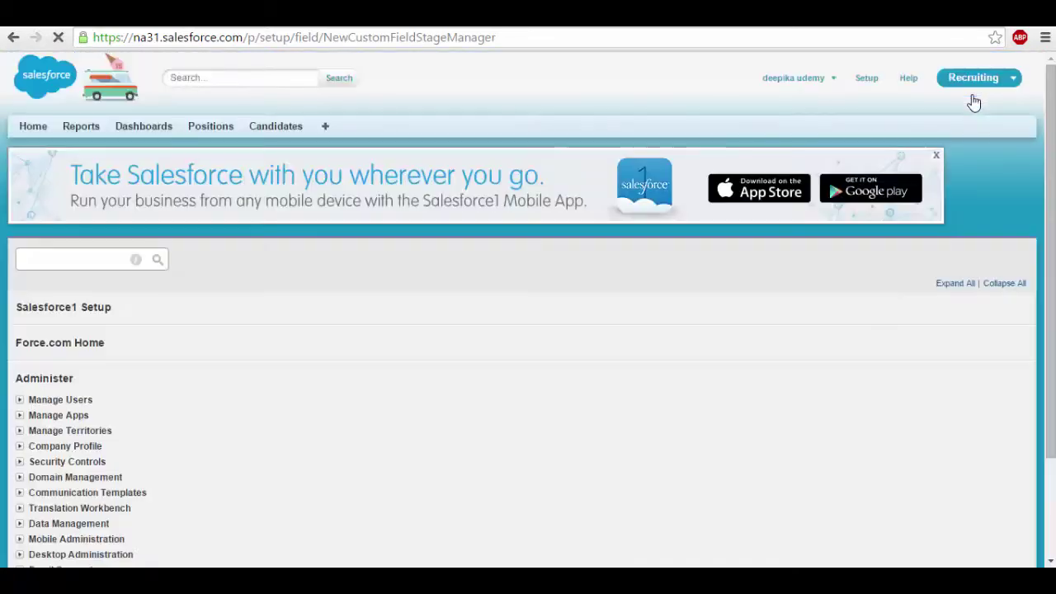
Make Last Name visible to all profiles, keep it on Candidate Layout, and save it while starting another field.
left_click(729, 480)
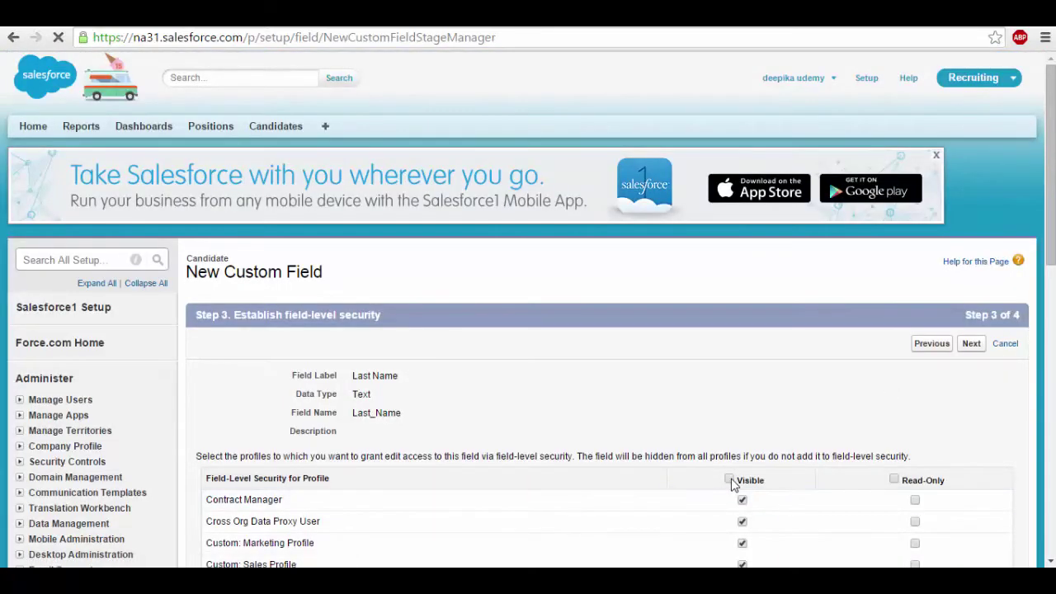
left_click(972, 343)
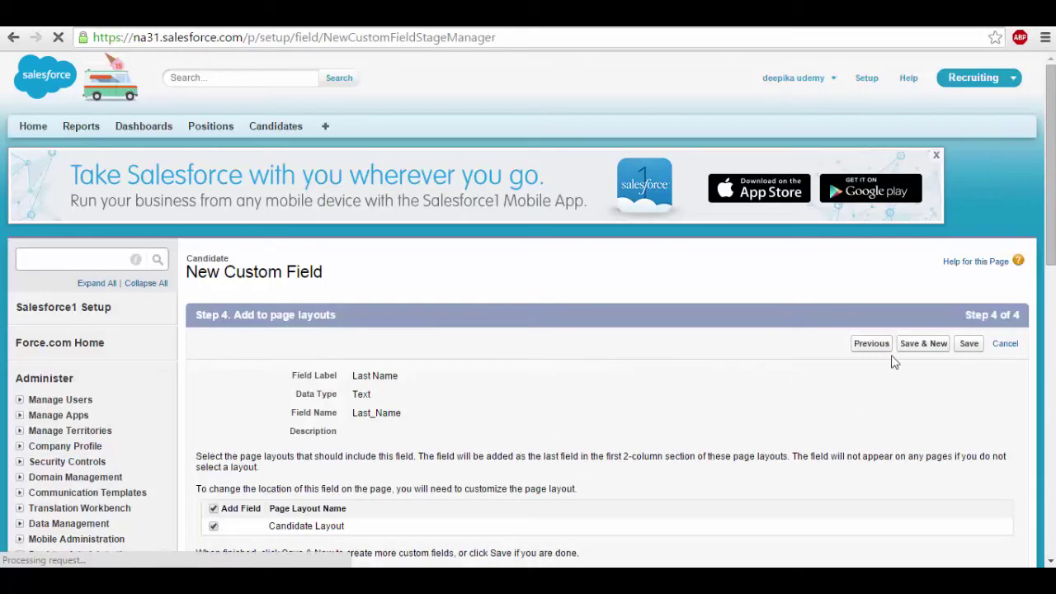
left_click(936, 353)
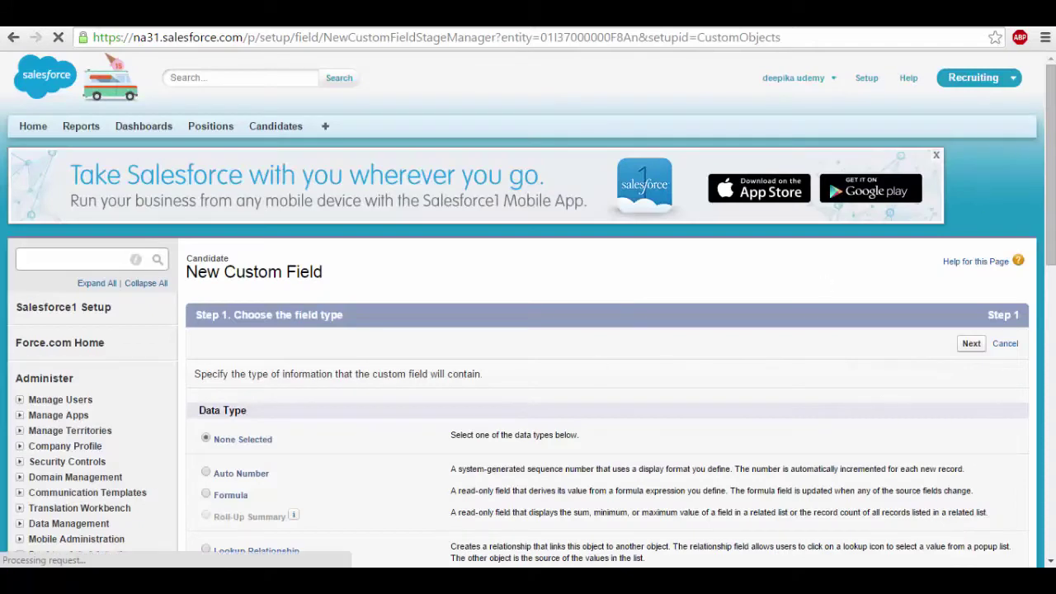
Choose Phone as the data type for the new Candidate field and continue to its details.
left_click_drag(1051, 177, 1048, 281)
scroll(853, 213, "down", 2)
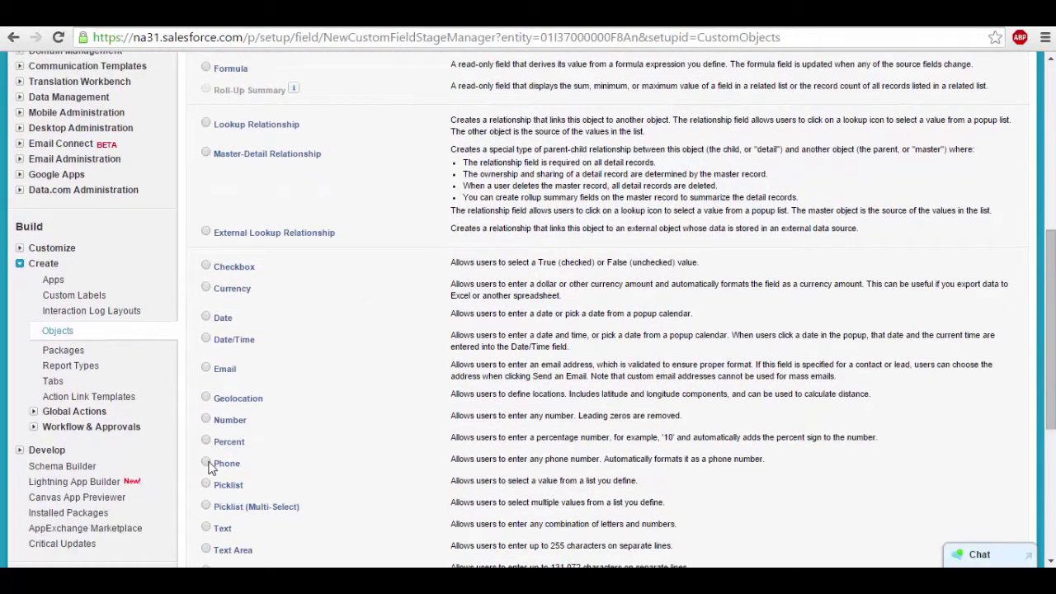
left_click_drag(1050, 330, 1050, 426)
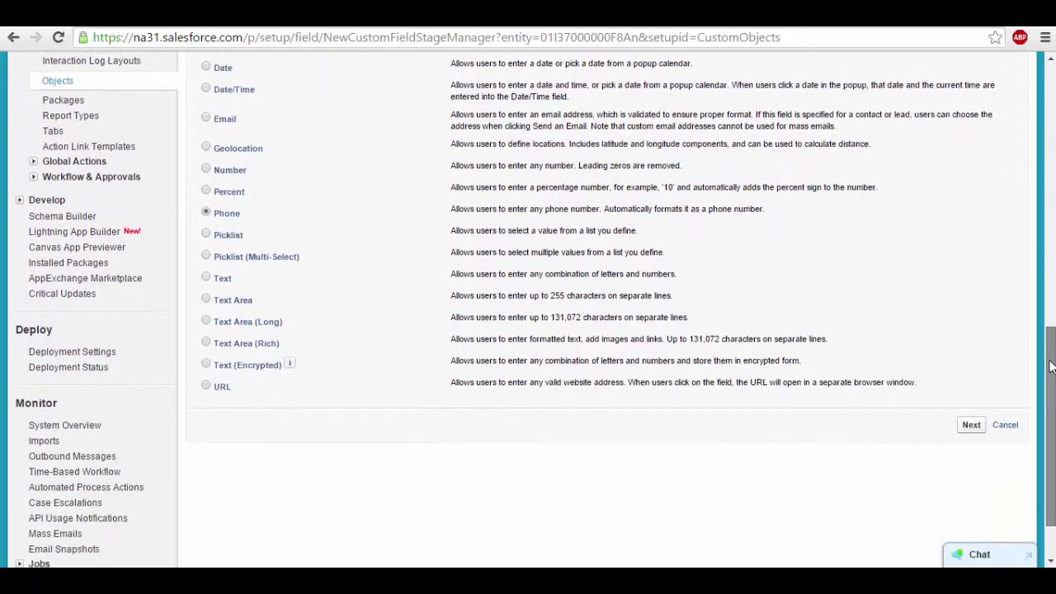
left_click(972, 426)
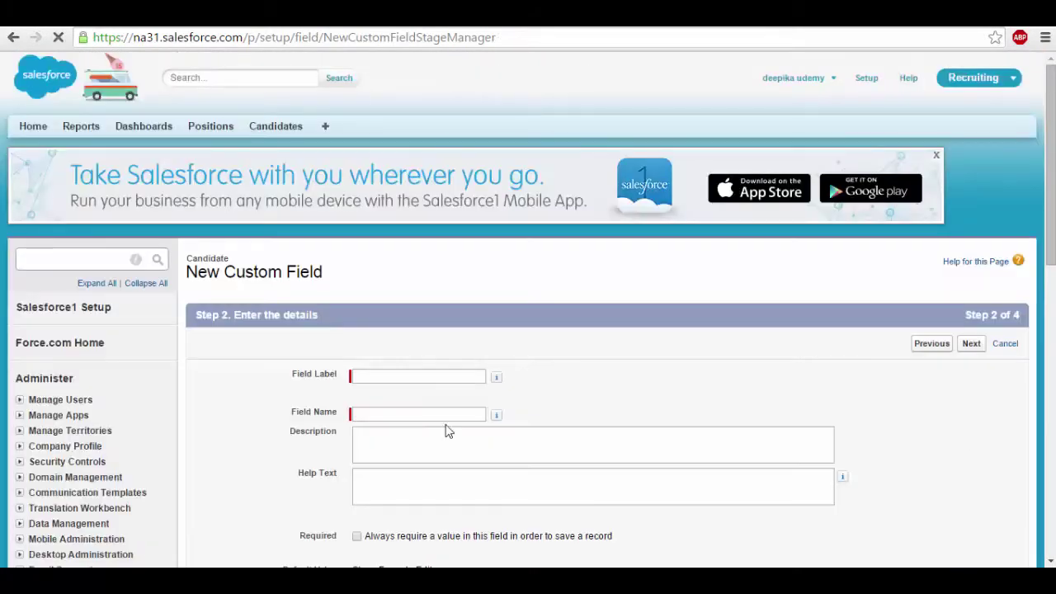
Label the phone field Phone/Mobile and proceed to field-level security.
left_click(424, 379)
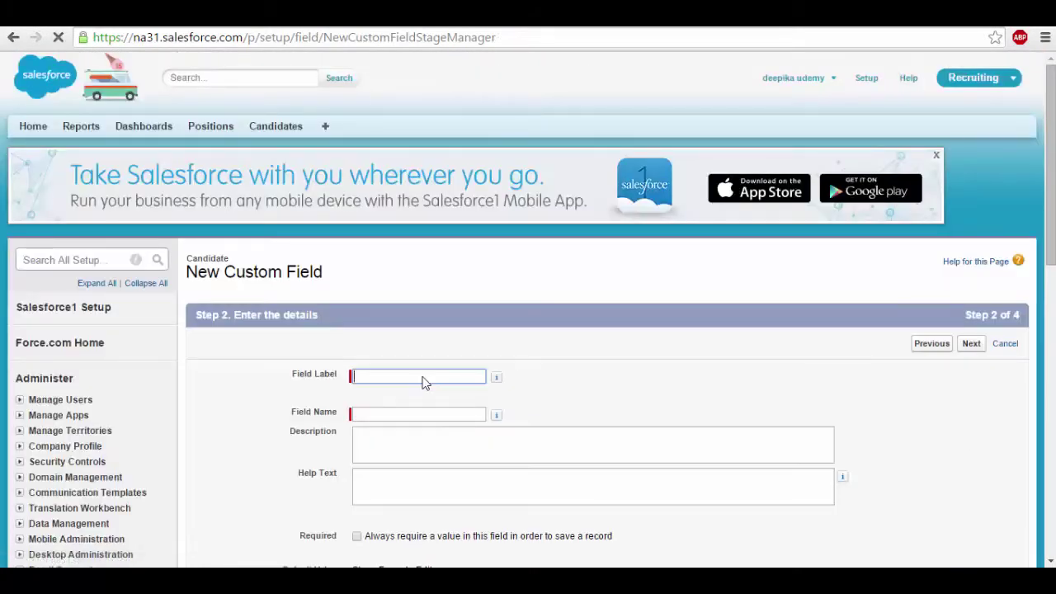
type("Phone")
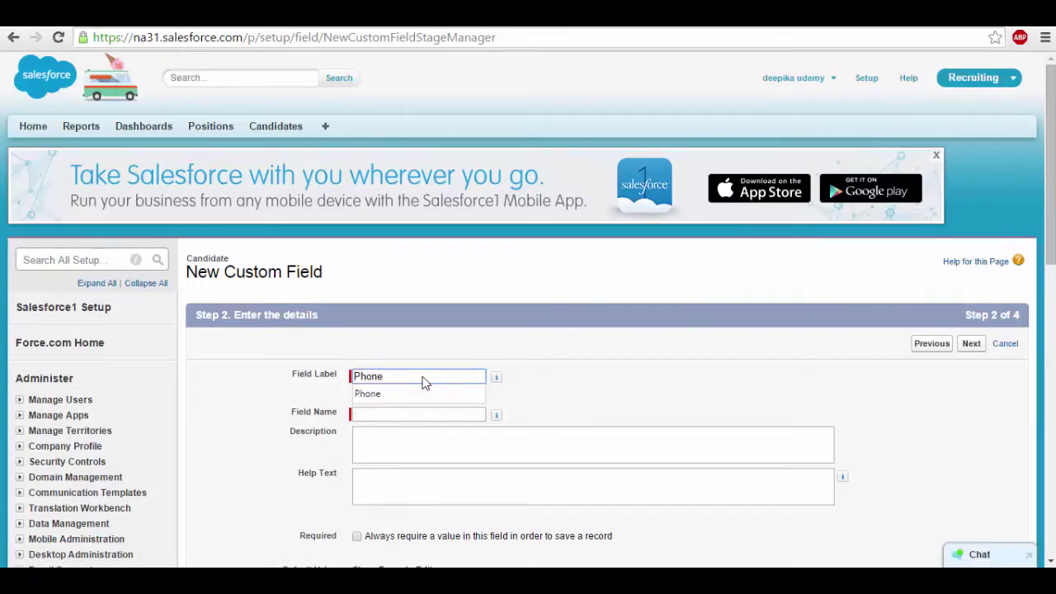
type("/Mobile")
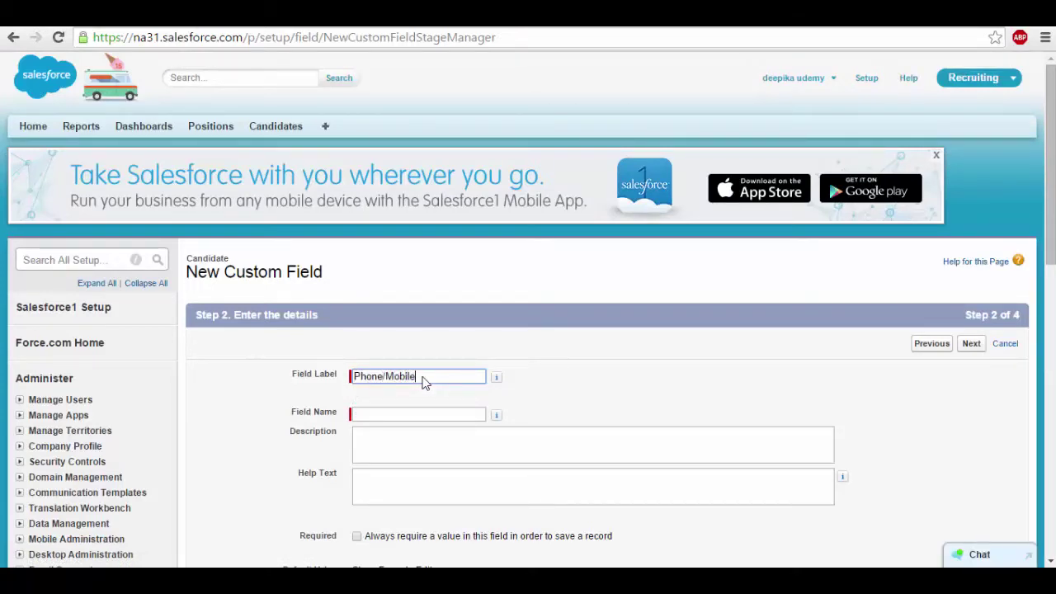
key("Tab")
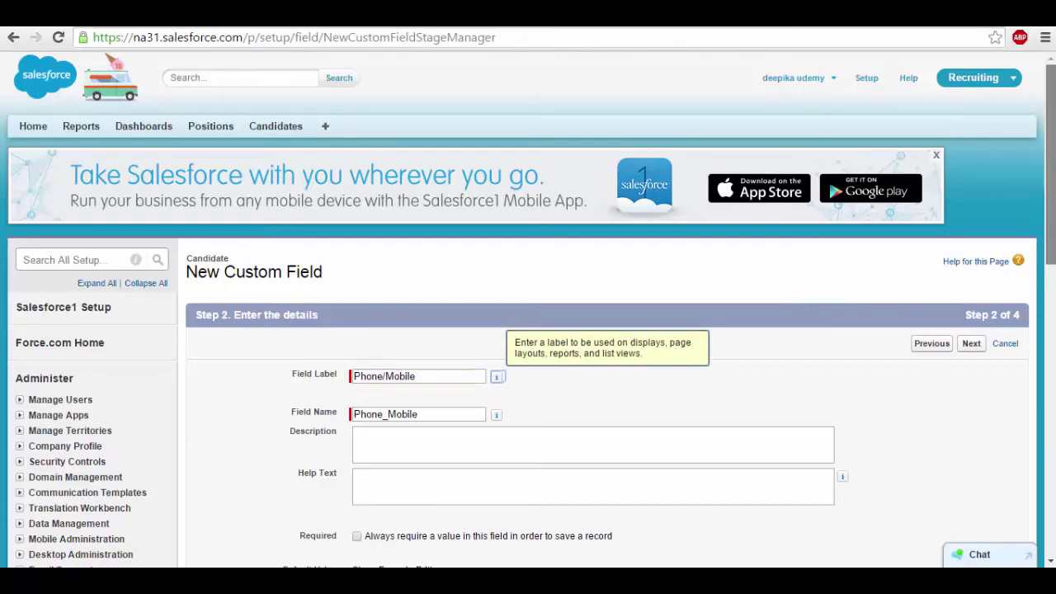
scroll(825, 363, "down", 4)
left_click(972, 341)
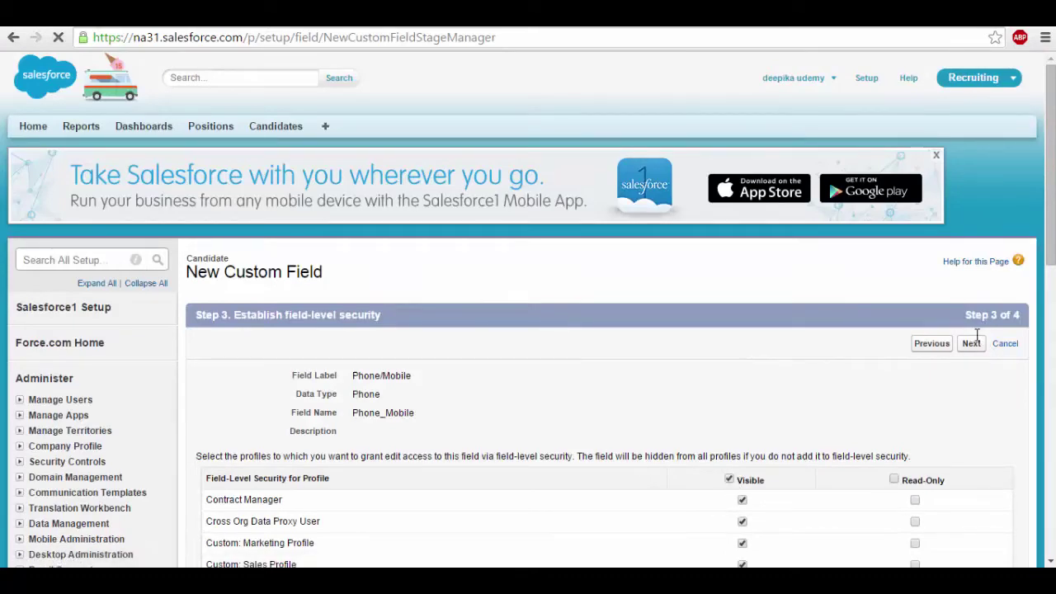
Save Phone/Mobile with visibility for all profiles and placement on Candidate Layout, and start another field.
left_click(972, 345)
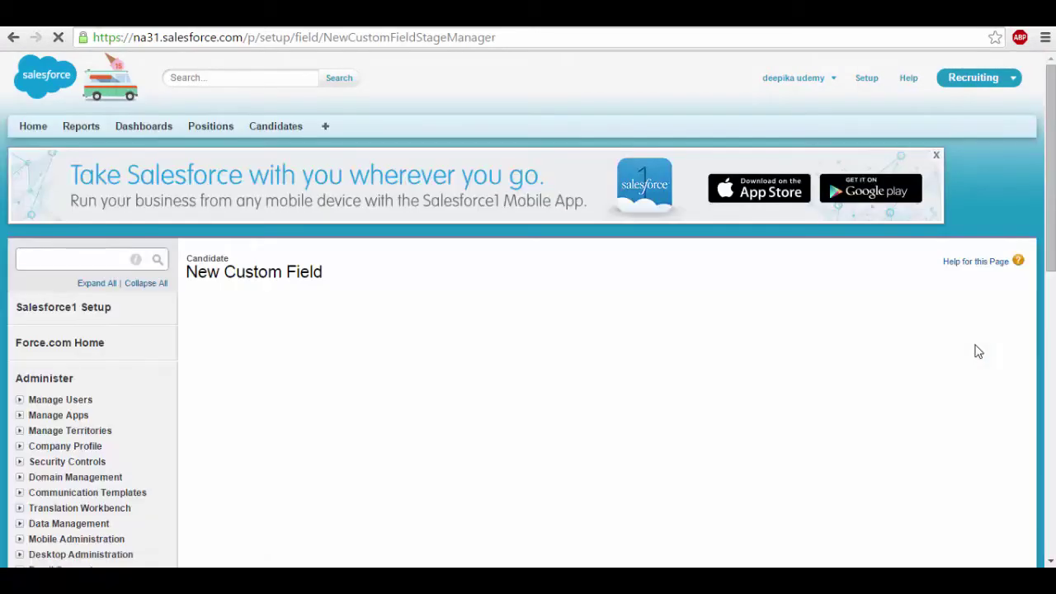
scroll(1054, 215, "down", 2)
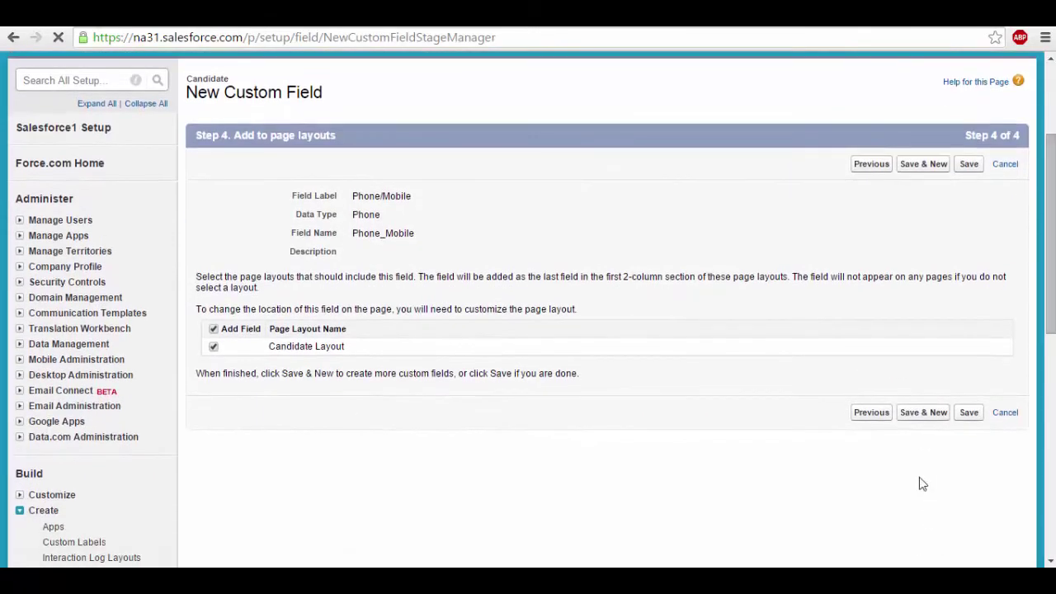
left_click(934, 417)
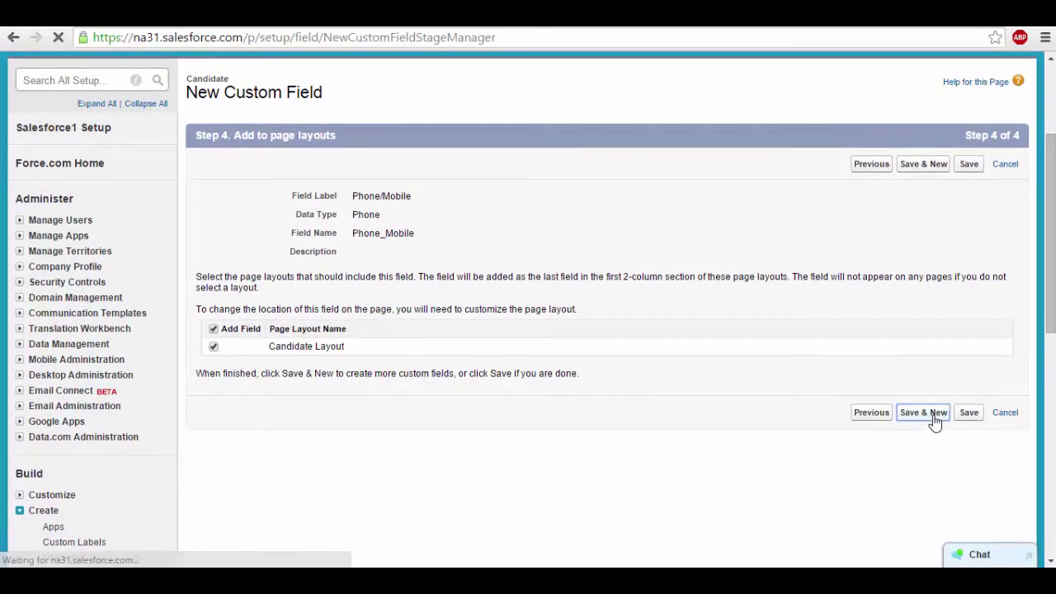
Choose Email as the data type for the new Candidate field and continue to its details.
scroll(1054, 231, "down", 1)
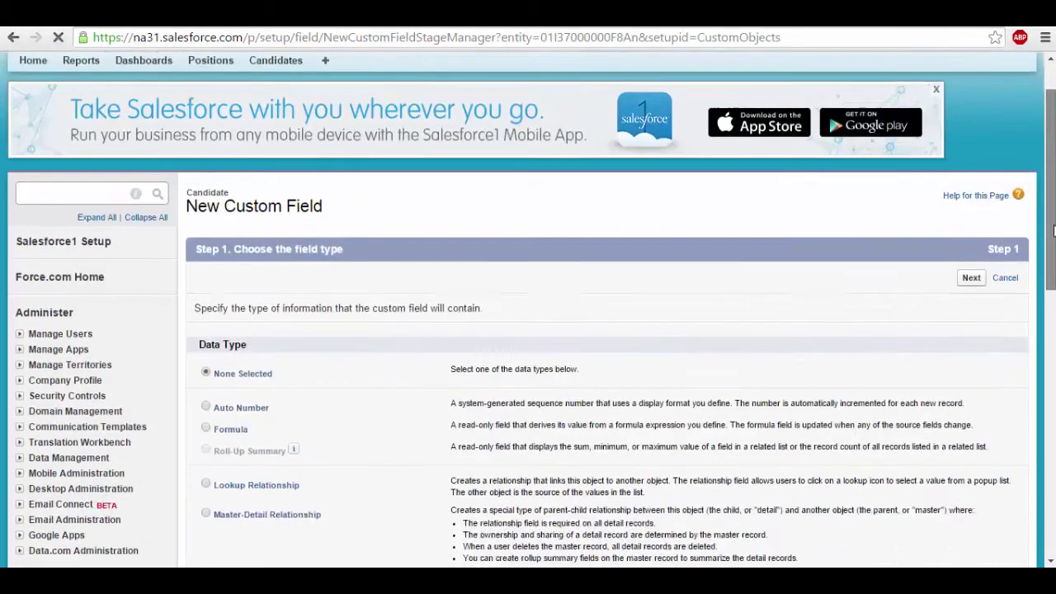
scroll(1054, 231, "down", 5)
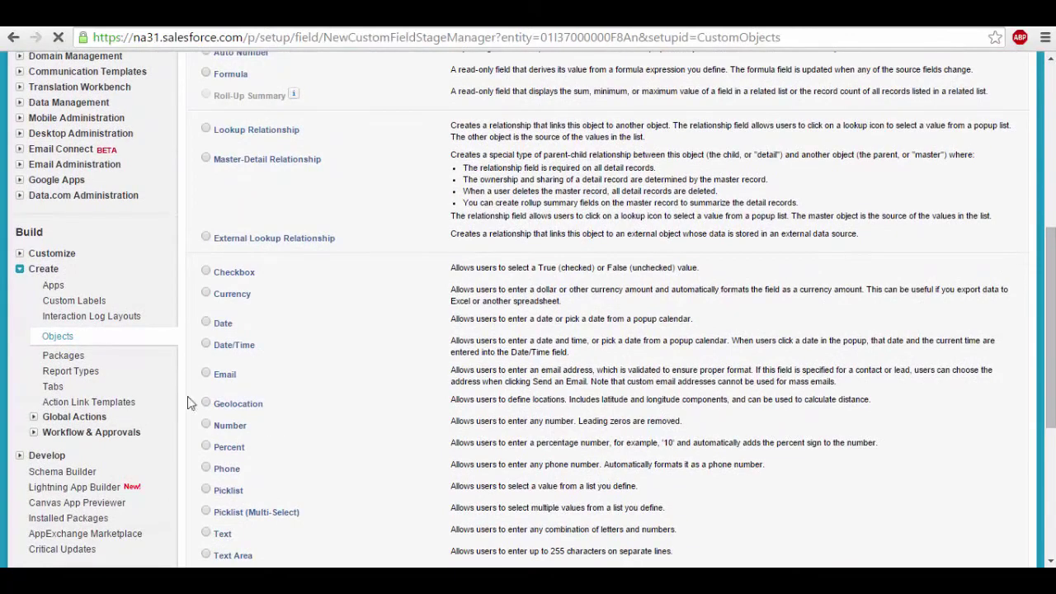
scroll(656, 377, "down", 3)
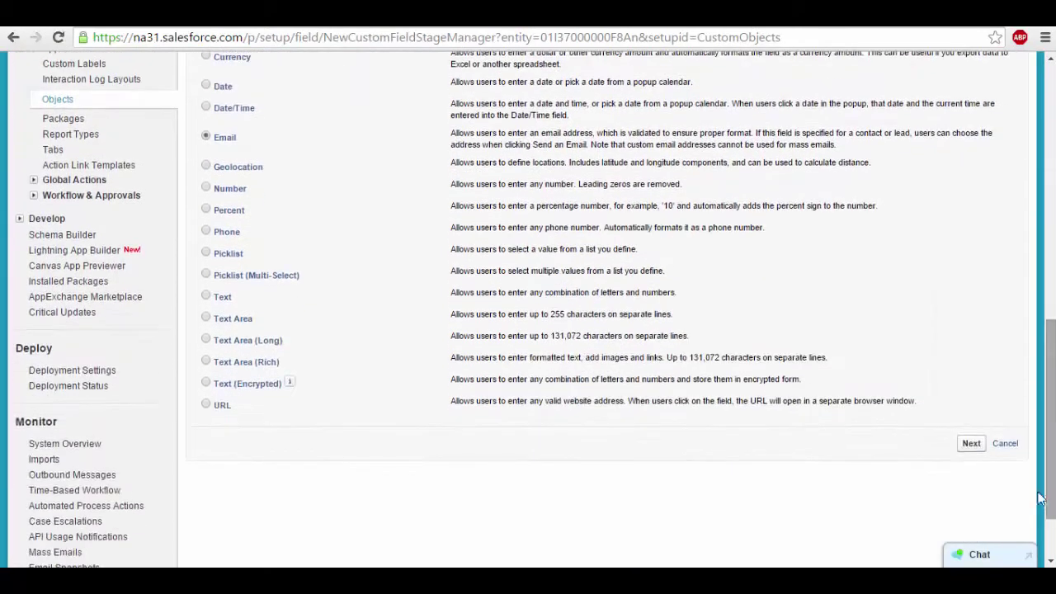
left_click(967, 452)
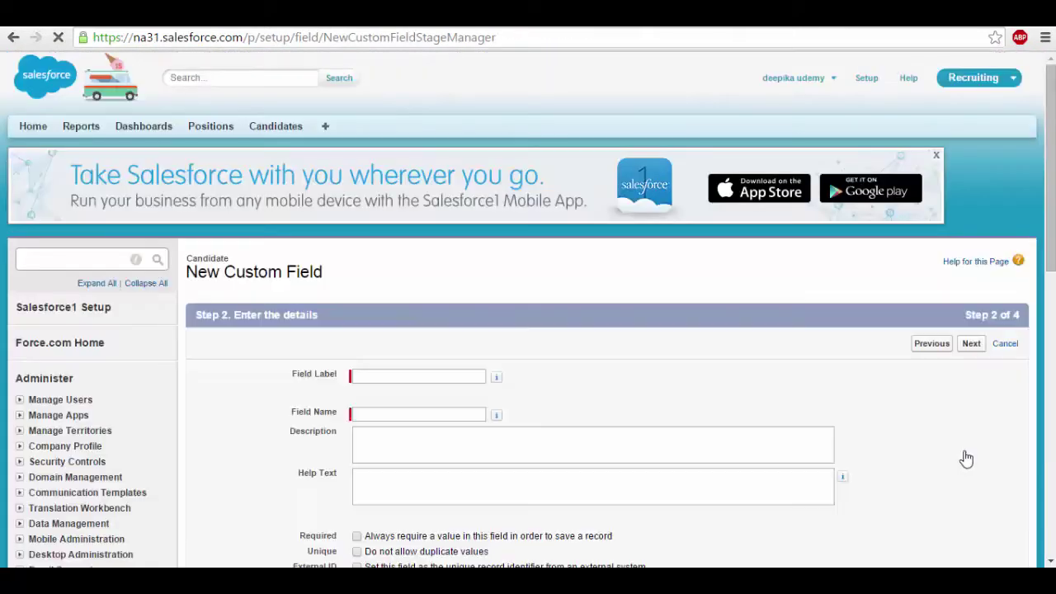
Label the email field Email, let its field name fill in, and proceed to field-level security.
left_click(371, 377)
type("Email")
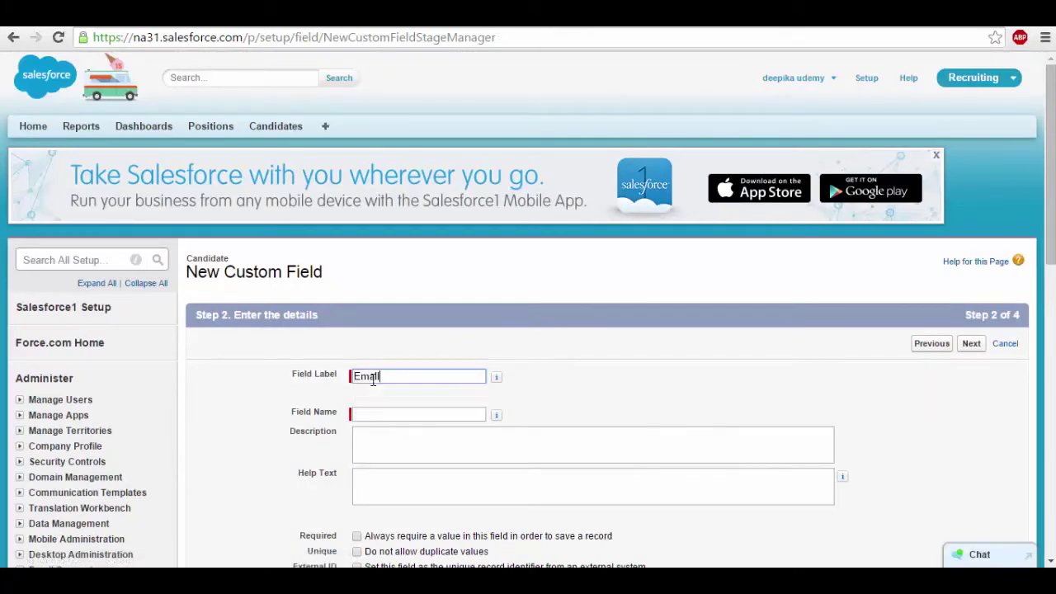
key("Tab")
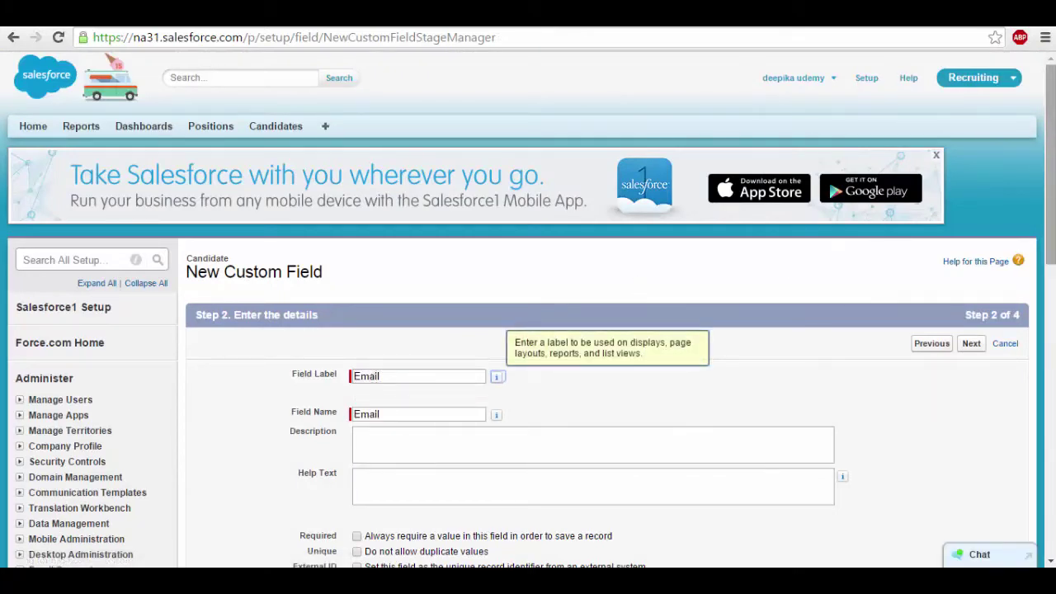
scroll(976, 219, "down", 2)
left_click(972, 278)
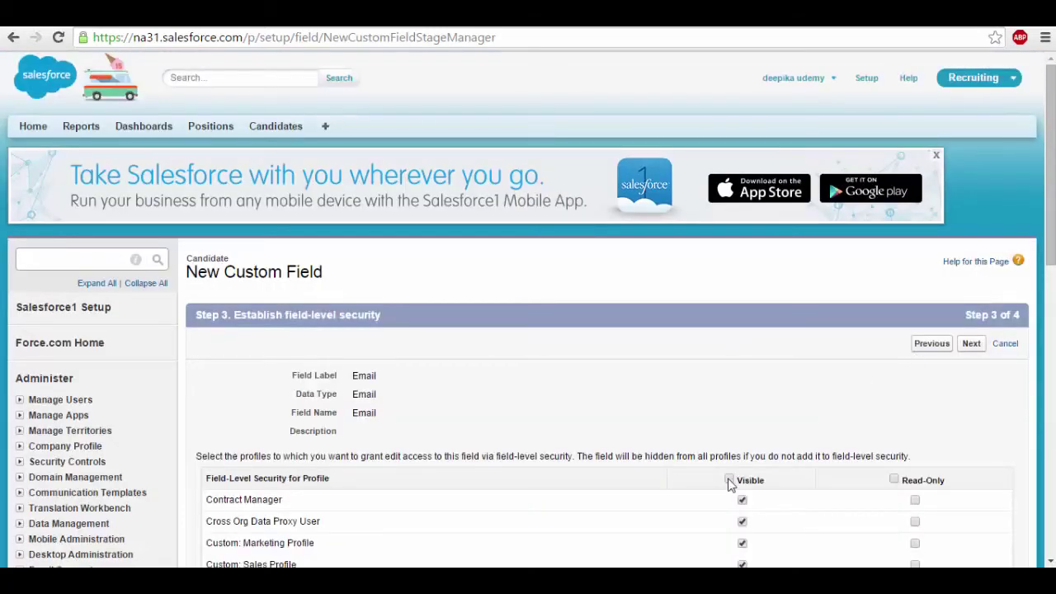
Make Email visible to all profiles, keep it on Candidate Layout, and save it while starting another field.
left_click(729, 480)
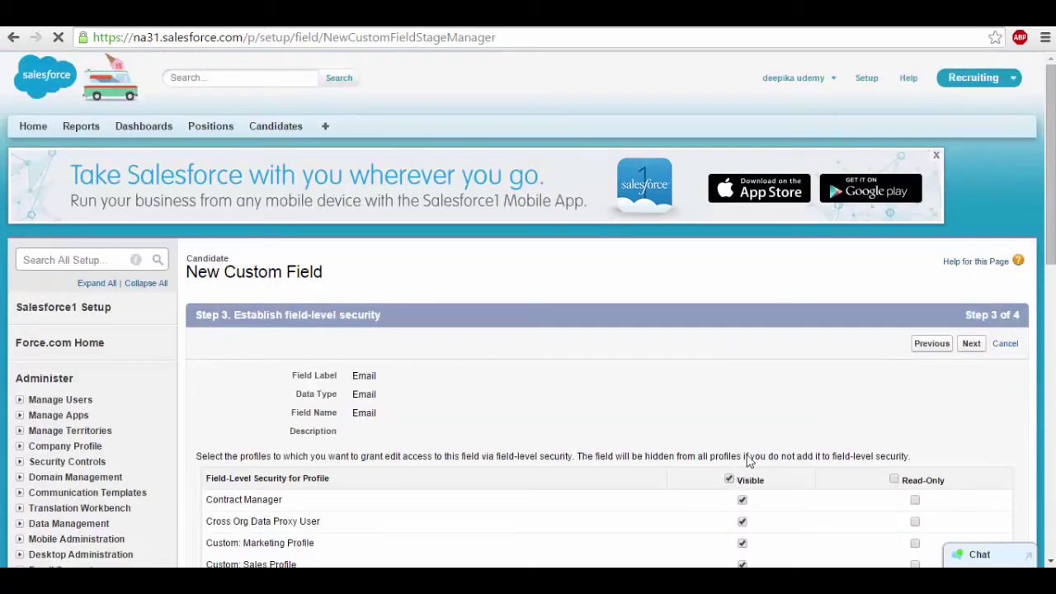
left_click(970, 344)
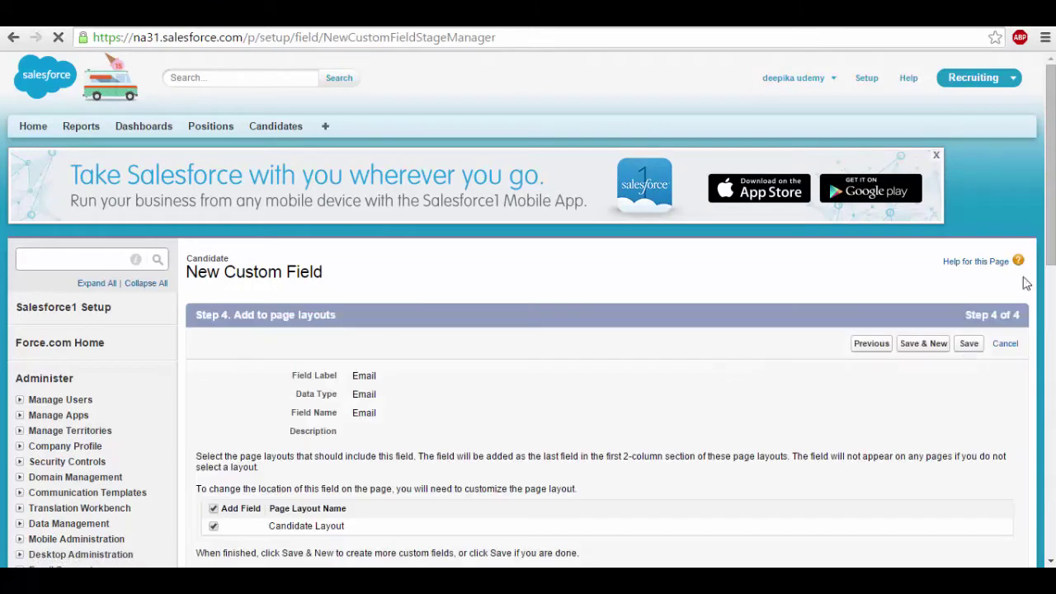
left_click(924, 344)
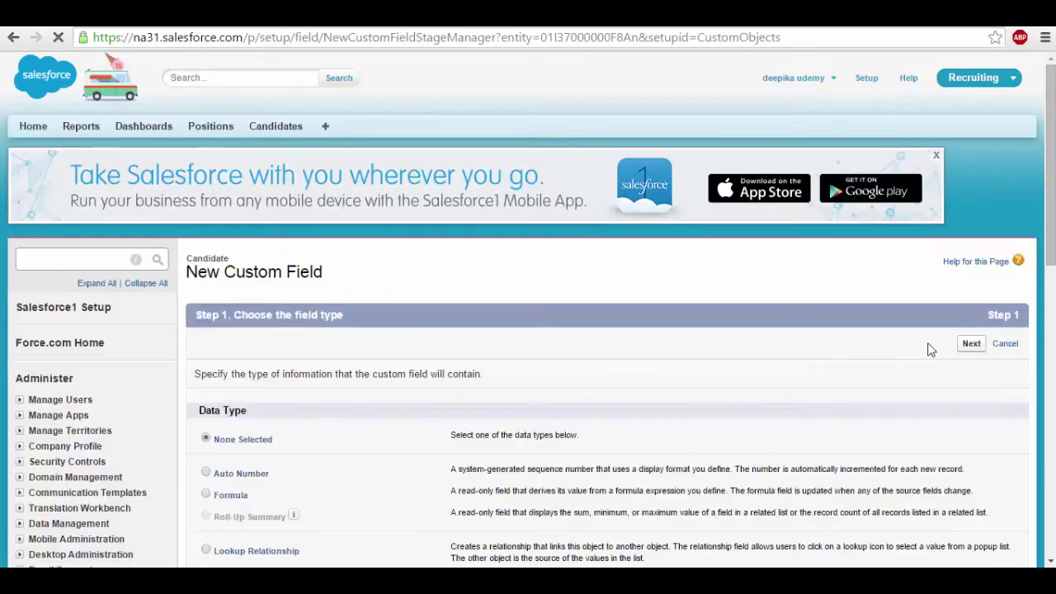
Choose Text as the data type for the next Candidate field and continue to its details.
scroll(931, 350, "down", 5)
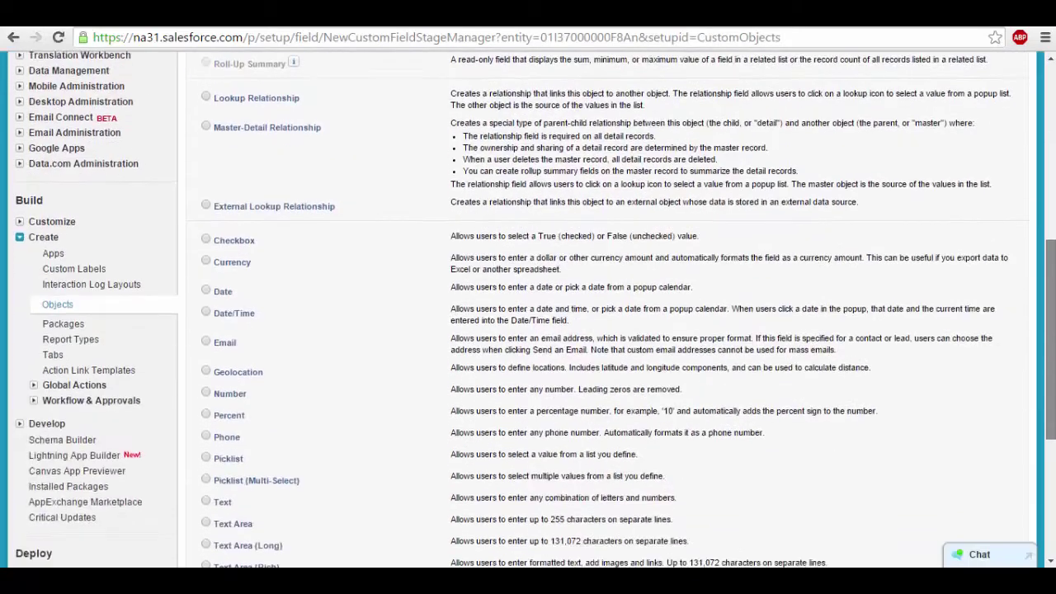
scroll(967, 427, "down", 2)
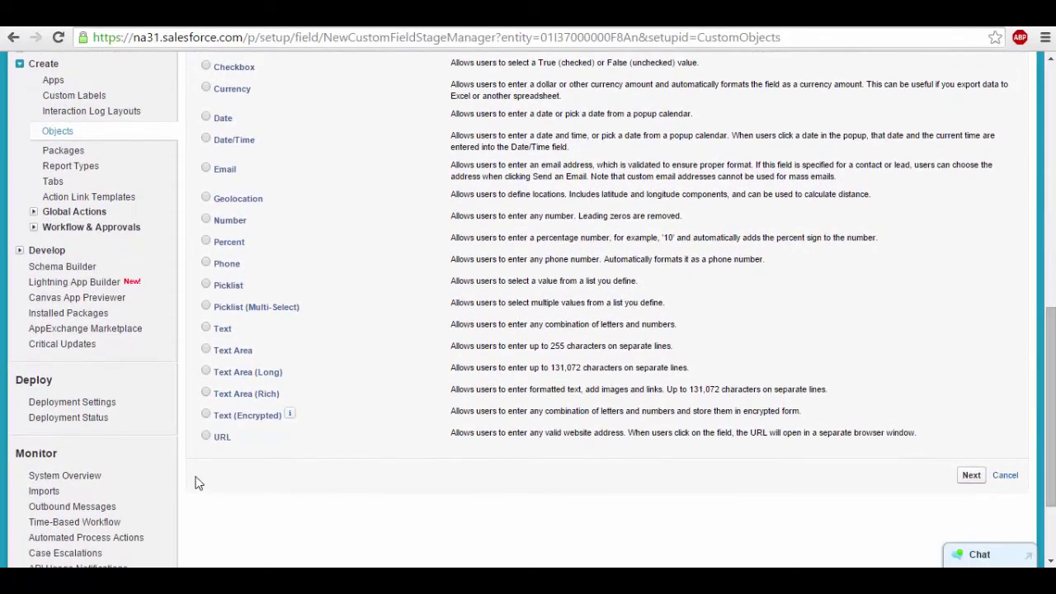
left_click(978, 479)
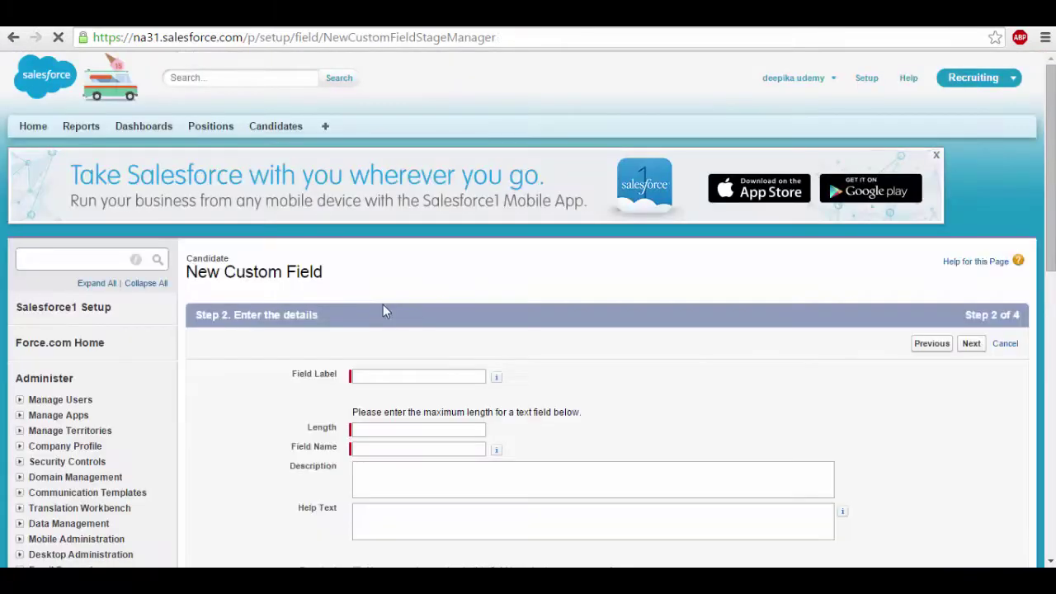
Define the text field with the label Address and a length of 17, and proceed to field-level security.
left_click(360, 375)
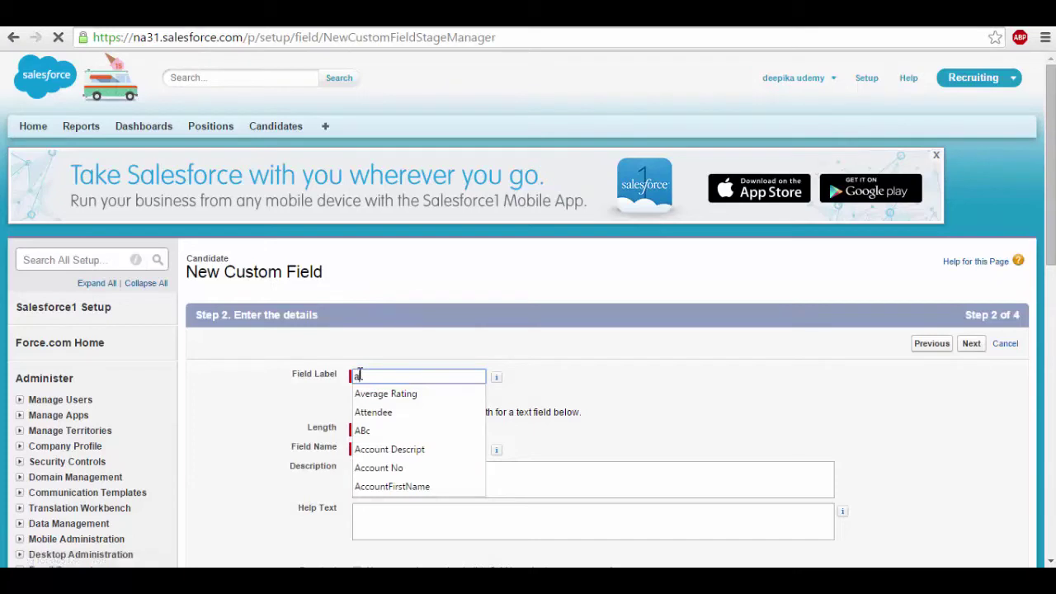
type("Addres")
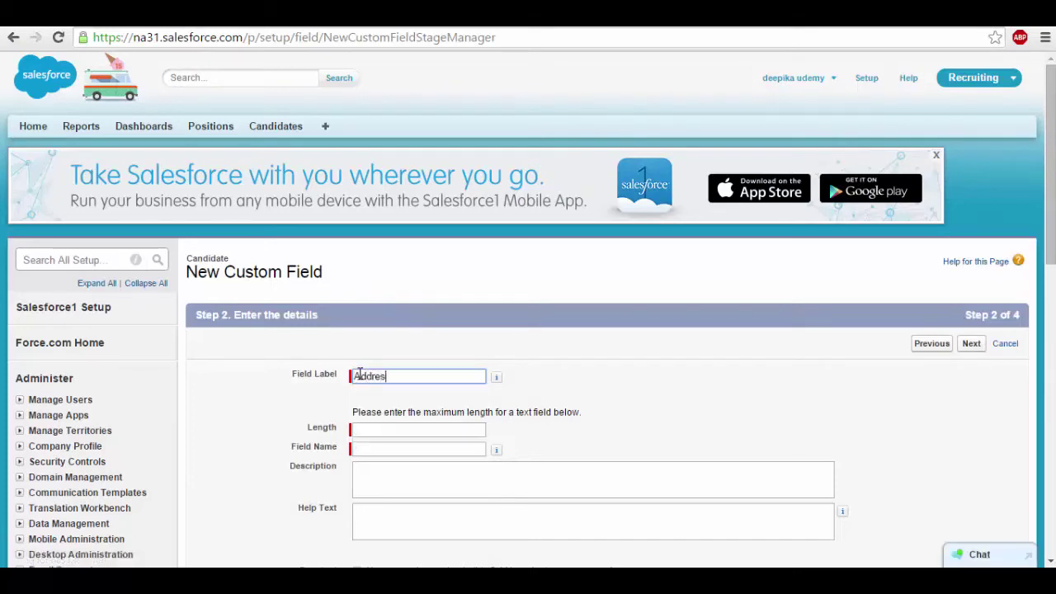
type("s")
key("Tab")
left_click(394, 430)
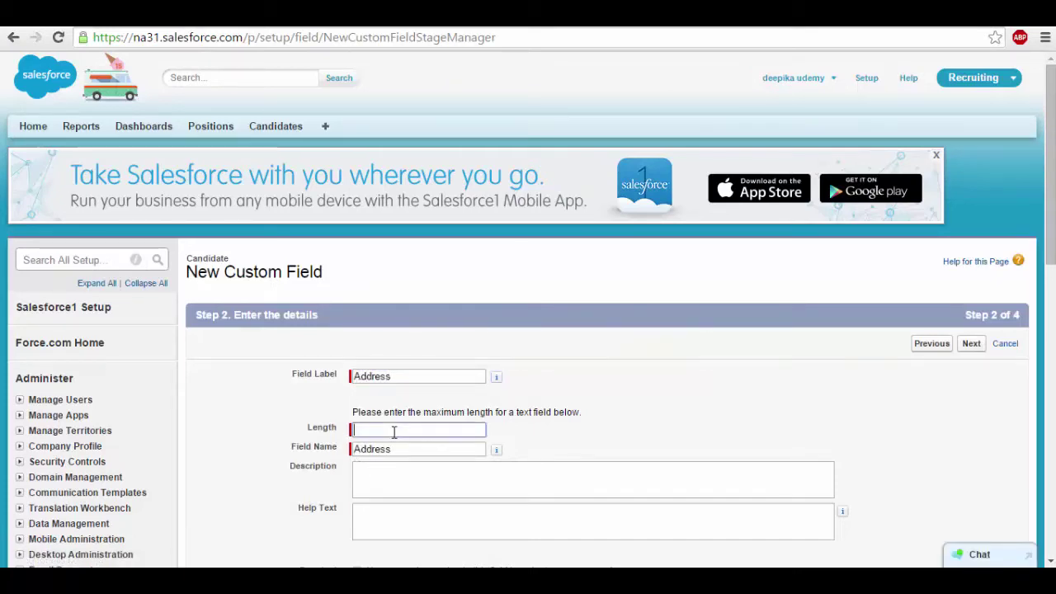
type("17")
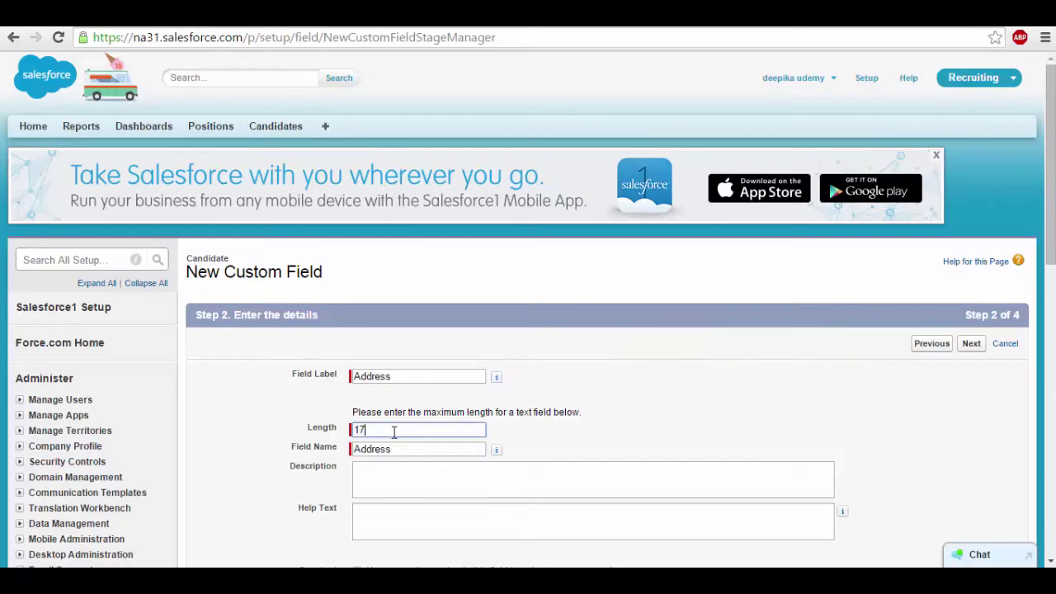
left_click(965, 347)
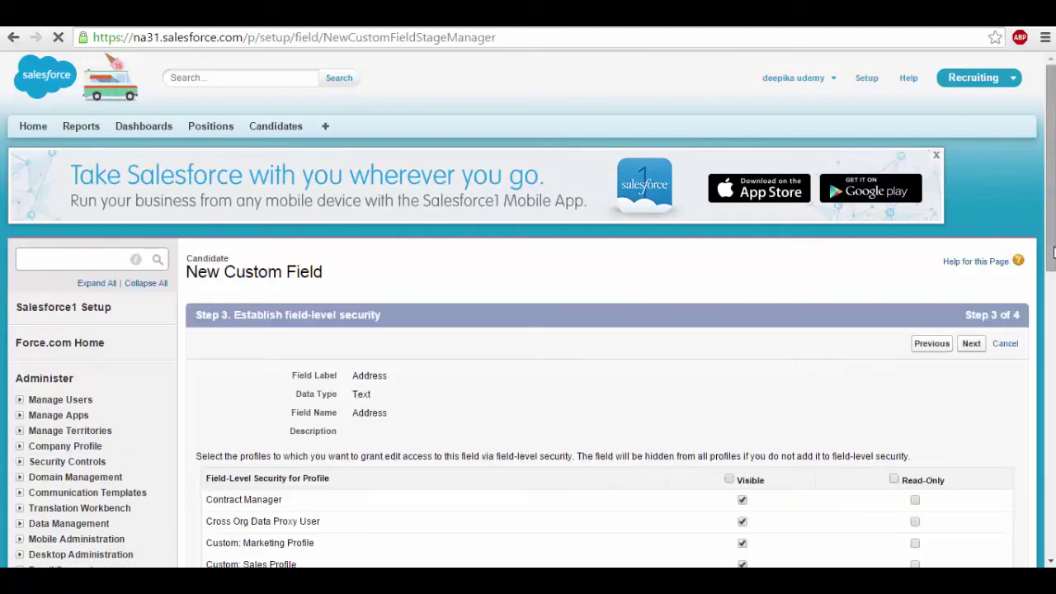
Make Address visible to all profiles, keep it on Candidate Layout, and save it while starting another field.
left_click_drag(1053, 252, 1053, 322)
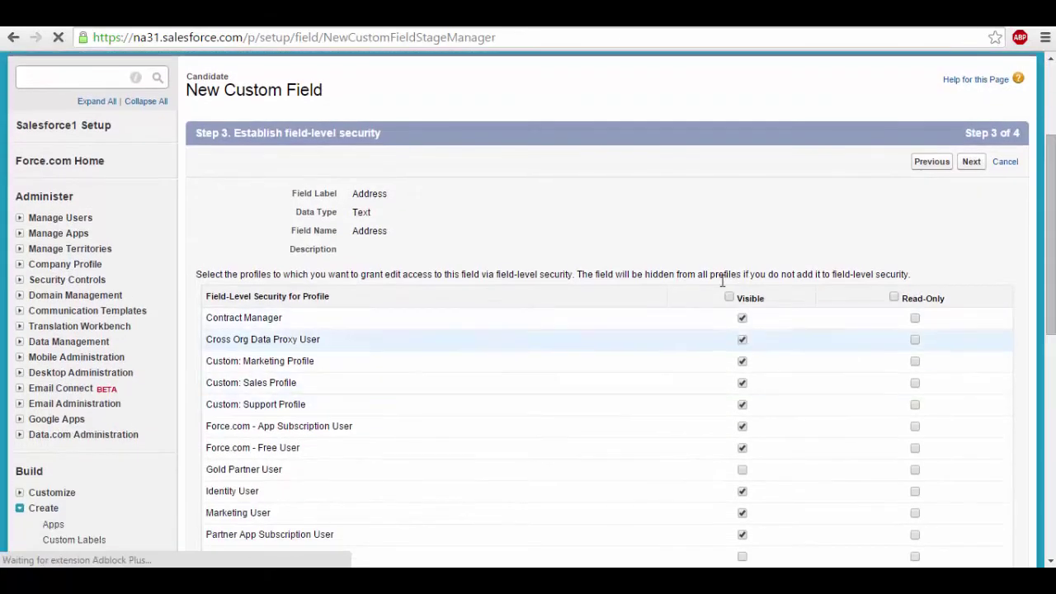
left_click(971, 160)
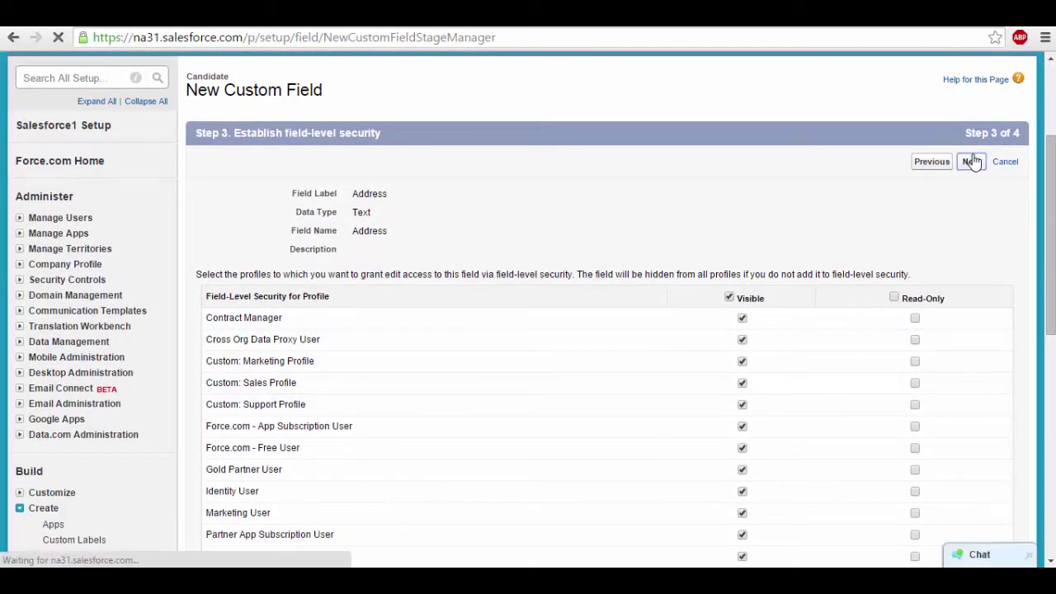
scroll(971, 431, "down", 3)
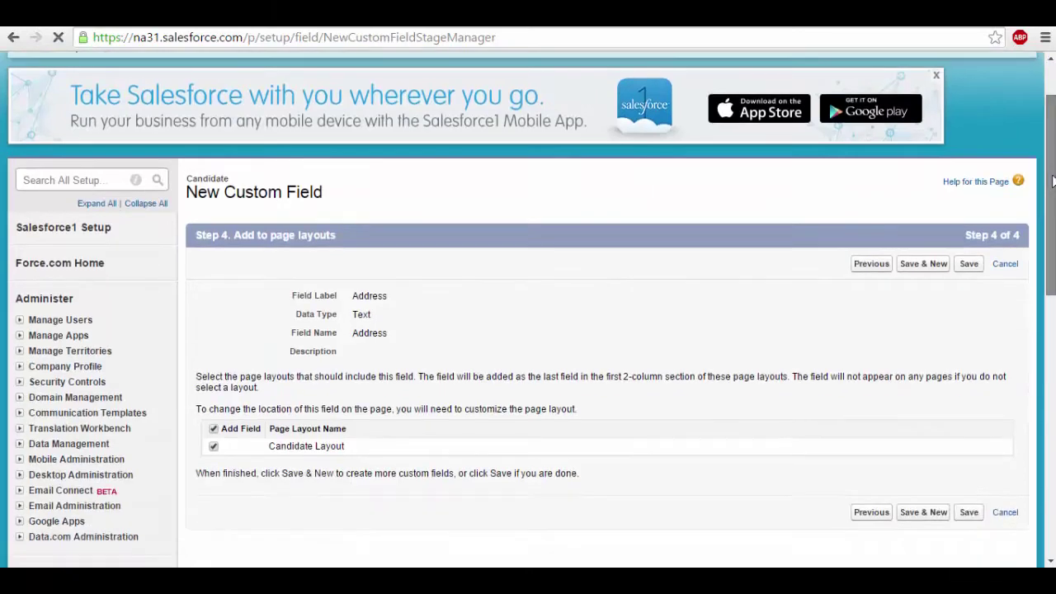
left_click(940, 394)
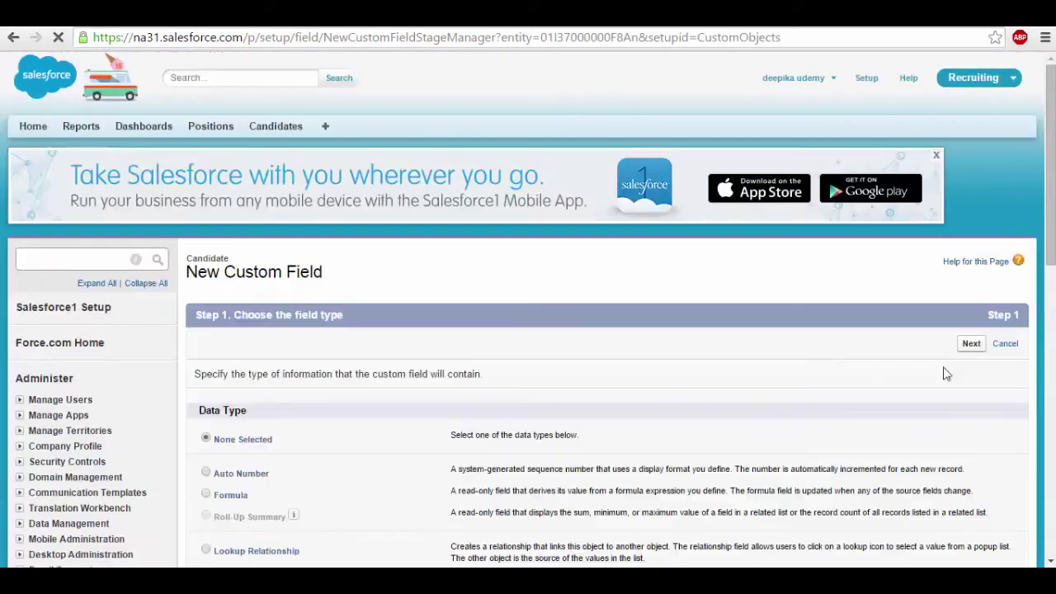
Choose Number as the data type for the next Candidate field and continue to its details.
scroll(1051, 213, "down", 5)
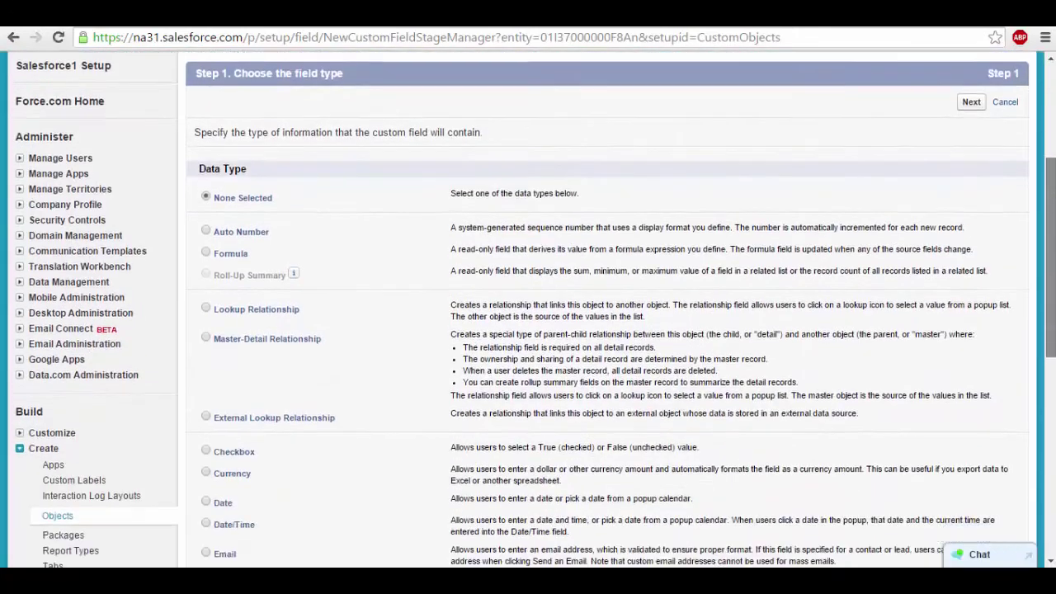
scroll(663, 382, "down", 2)
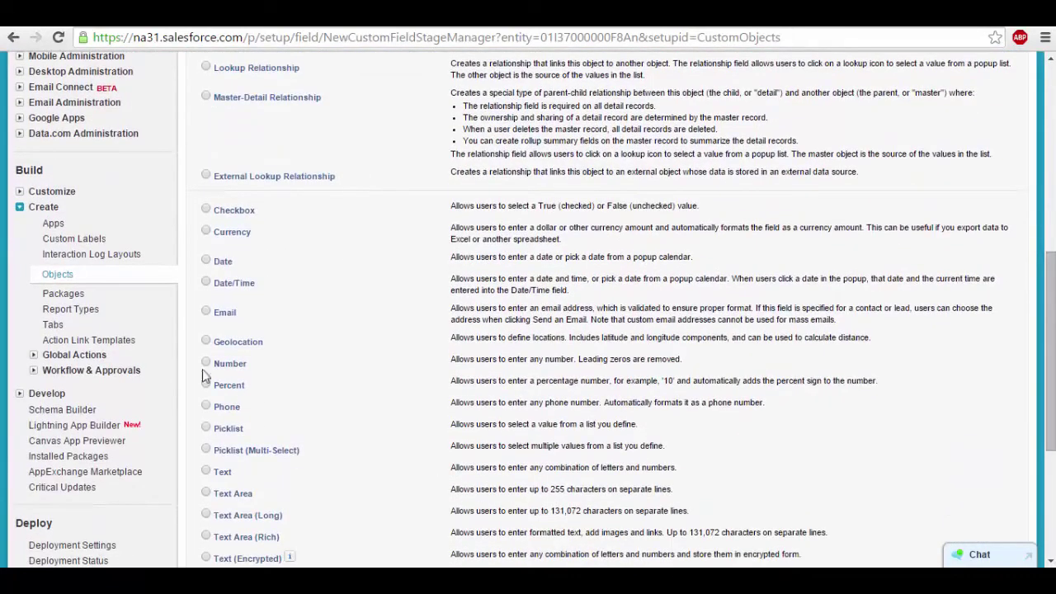
left_click_drag(1051, 346, 1052, 452)
left_click(971, 354)
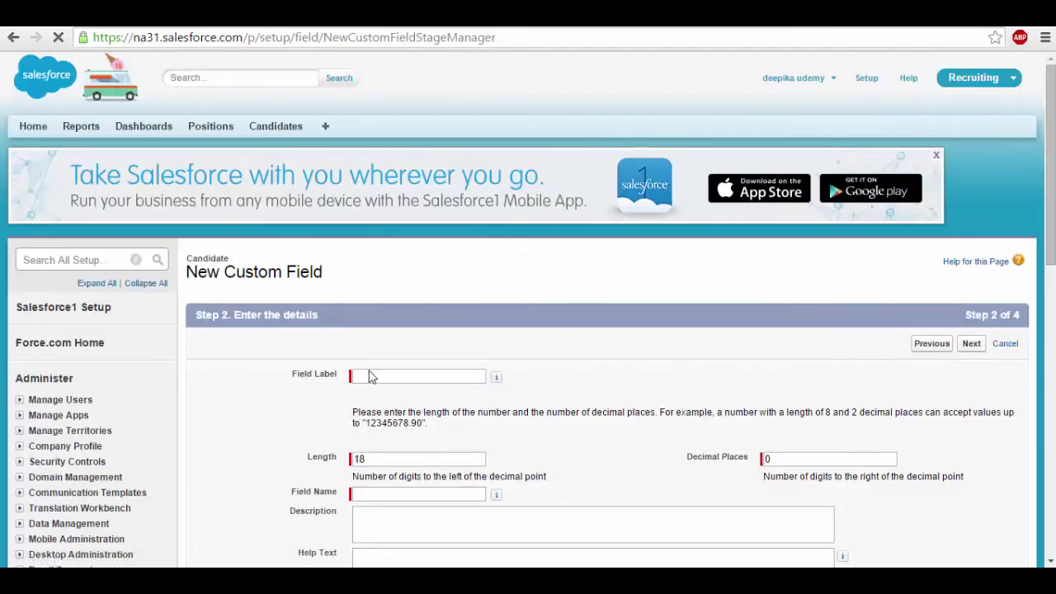
Define the number field with the label Years of Experience and a length of 2, and proceed to field-level security.
left_click(365, 373)
type("years")
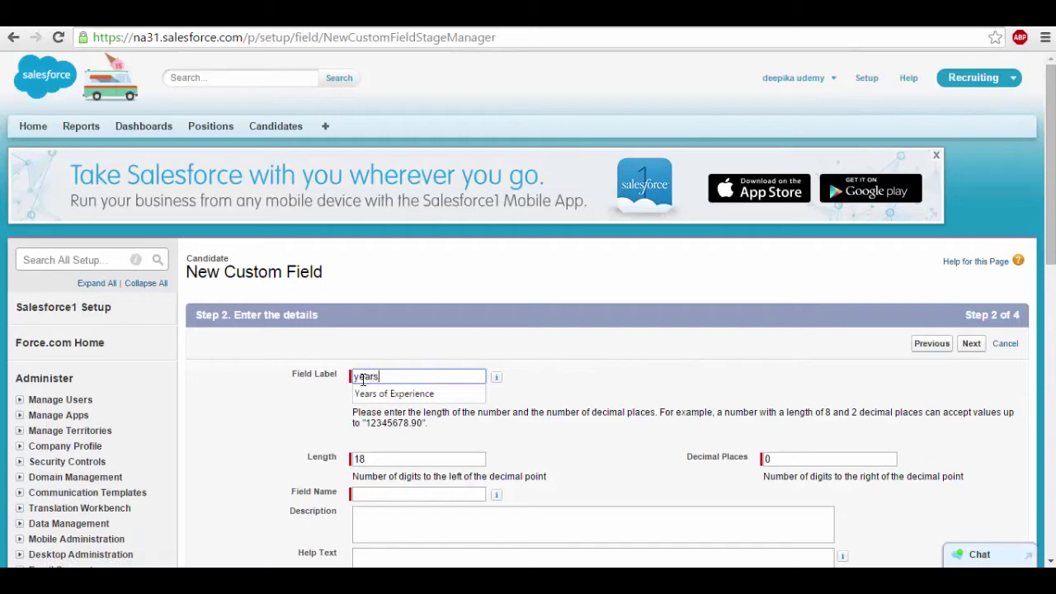
key("Down")
key("Return")
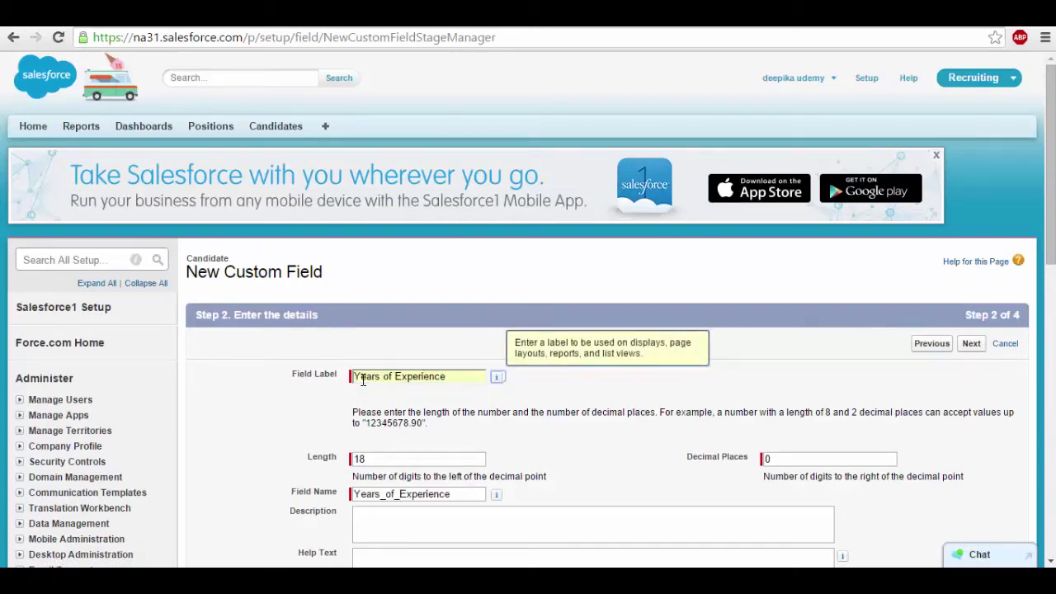
double_click(385, 464)
type("2")
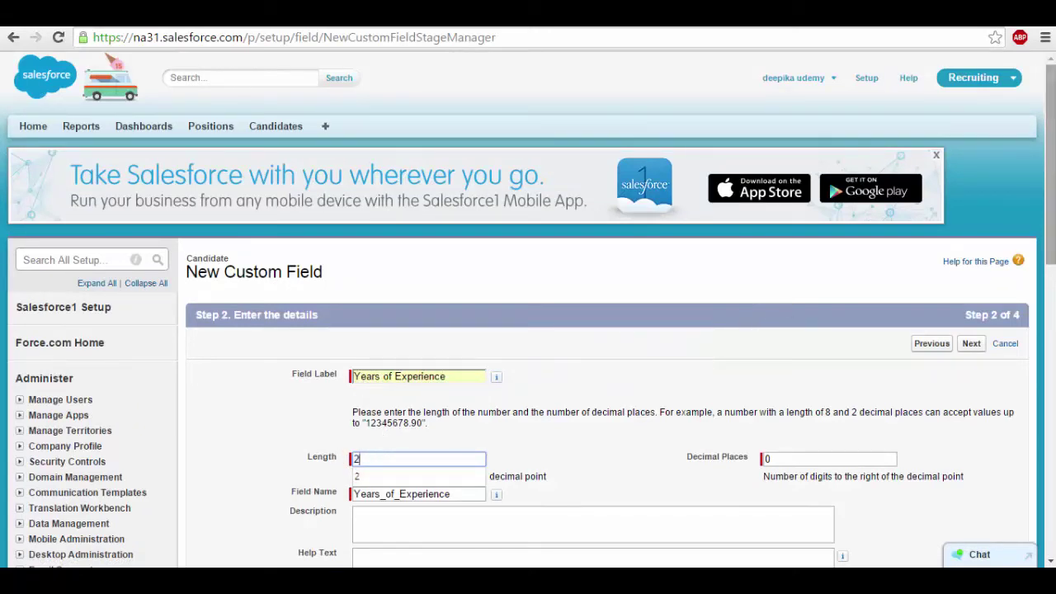
scroll(450, 403, "down", 3)
scroll(1017, 393, "down", 1)
left_click(1016, 394)
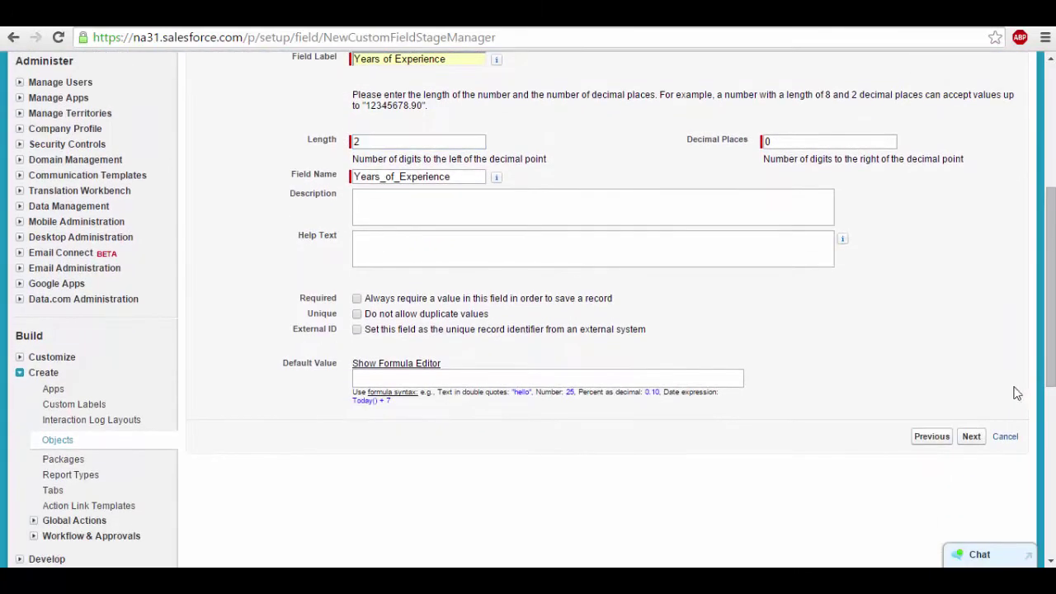
left_click(972, 437)
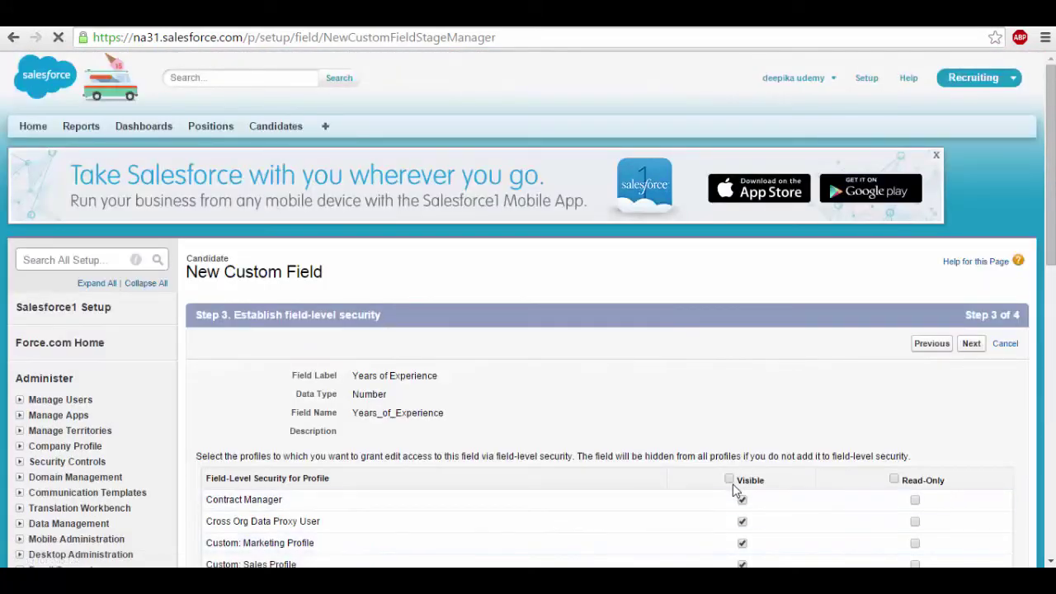
Accept the field-level security for Years of Experience and save it on Candidate Layout while starting another field.
left_click(973, 344)
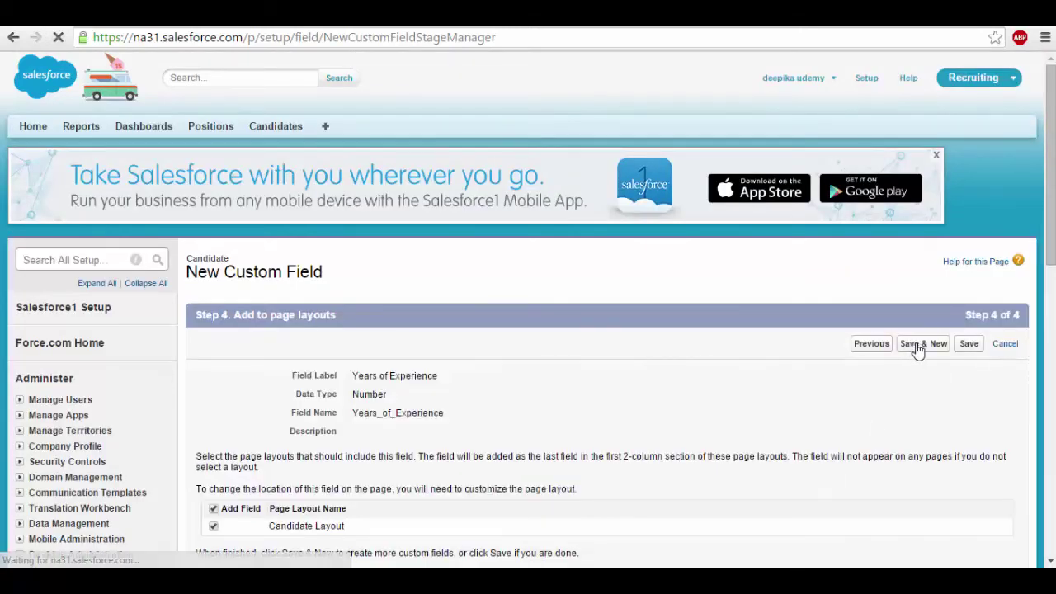
left_click(918, 345)
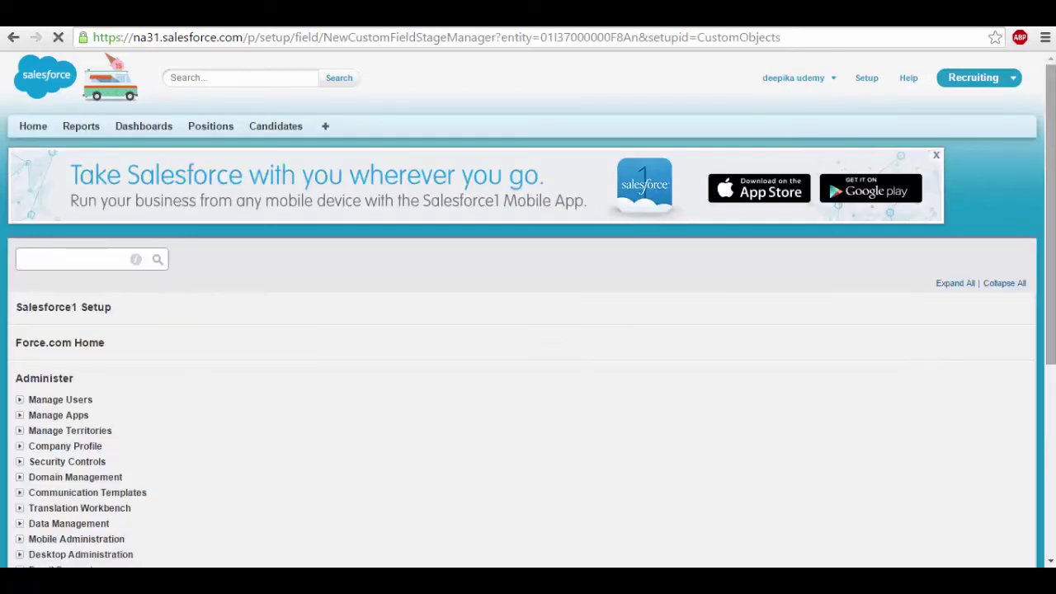
Choose Checkbox as the data type for the next Candidate field and continue to its details.
left_click_drag(1052, 191, 1054, 216)
scroll(1054, 216, "down", 5)
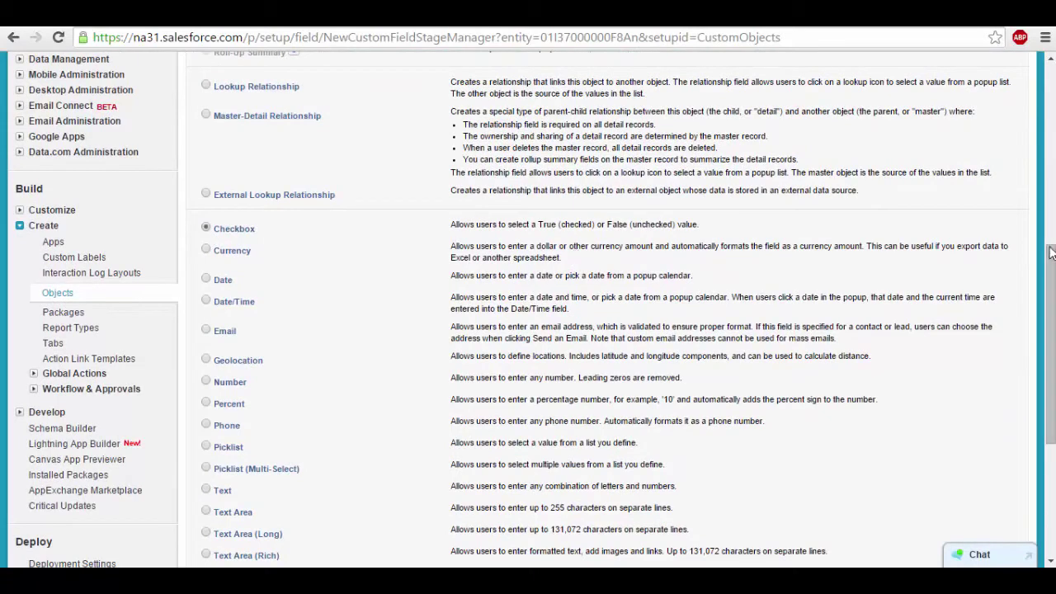
scroll(979, 364, "down", 4)
left_click(968, 353)
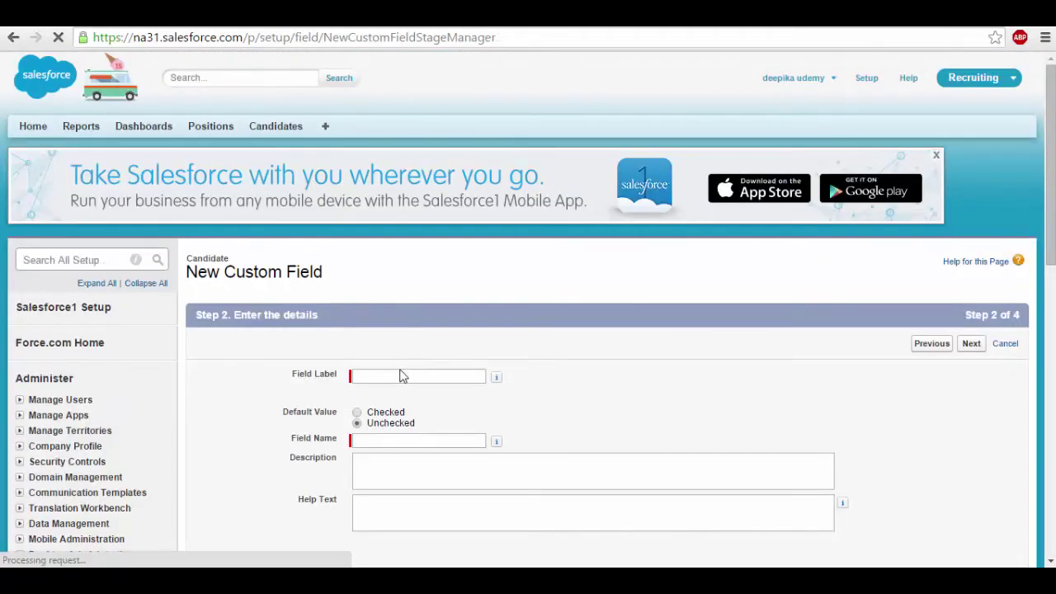
Define the checkbox field with the label Currently Employed and default value Checked, and proceed to field-level security.
left_click(401, 377)
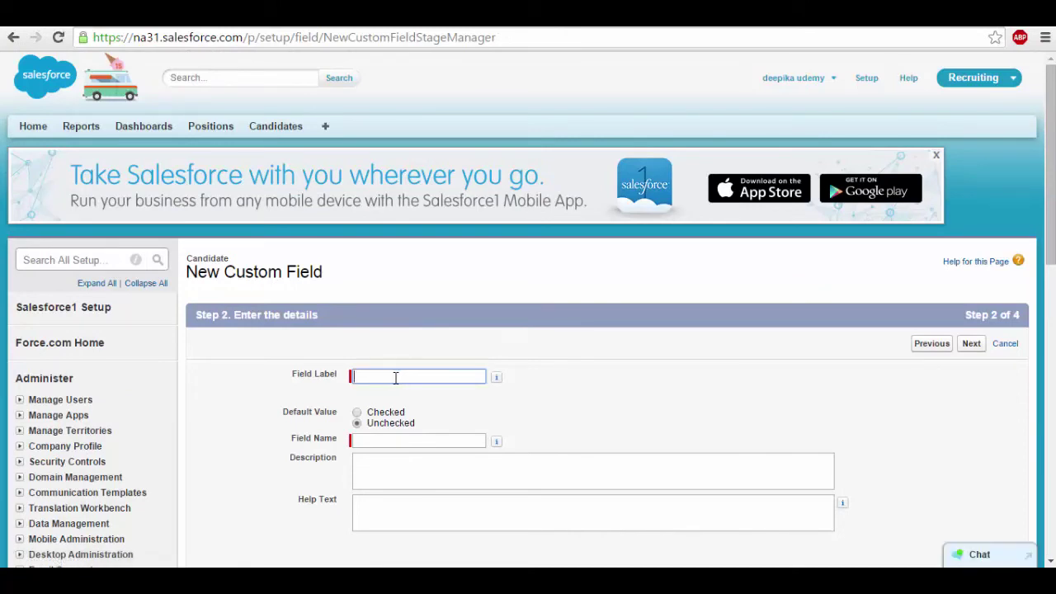
type("Curre")
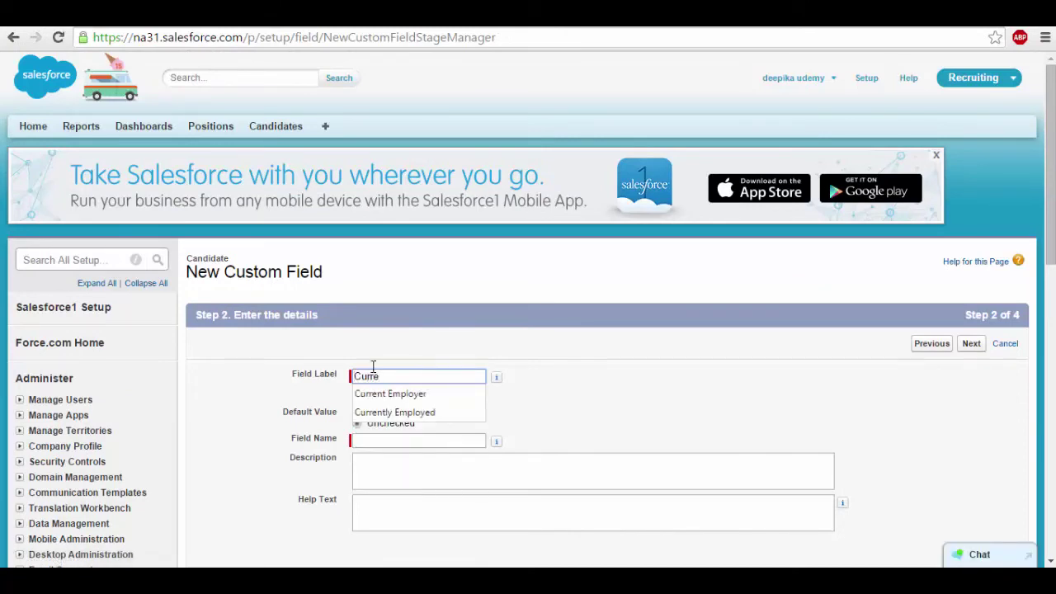
key("Down")
key("Down")
key("Return")
key("Tab")
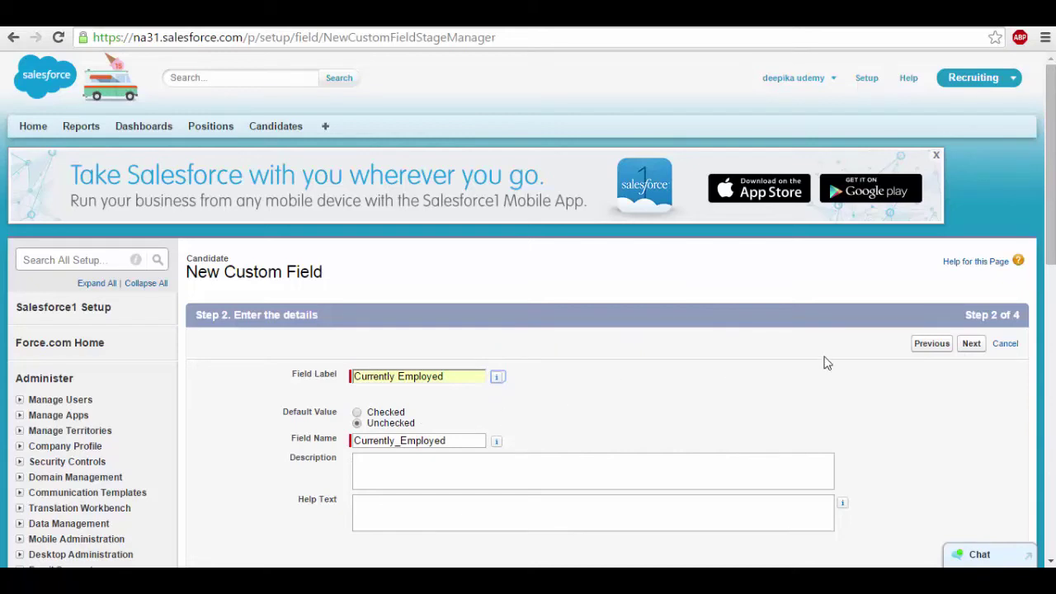
left_click(356, 412)
left_click(970, 345)
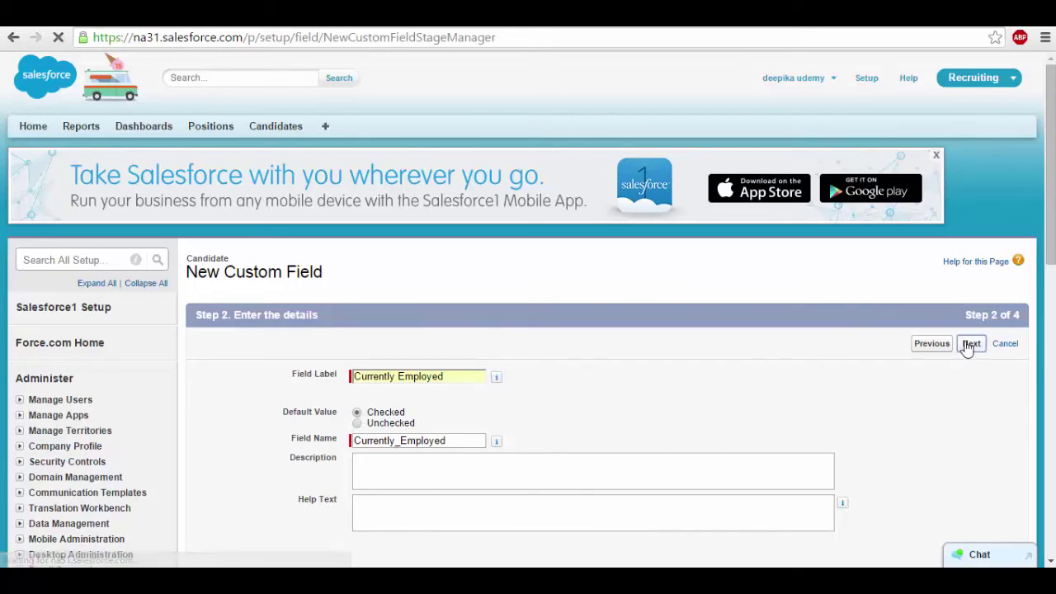
Make Currently Employed visible to all profiles and save it on Candidate Layout, returning to the Candidate object definition.
left_click(731, 480)
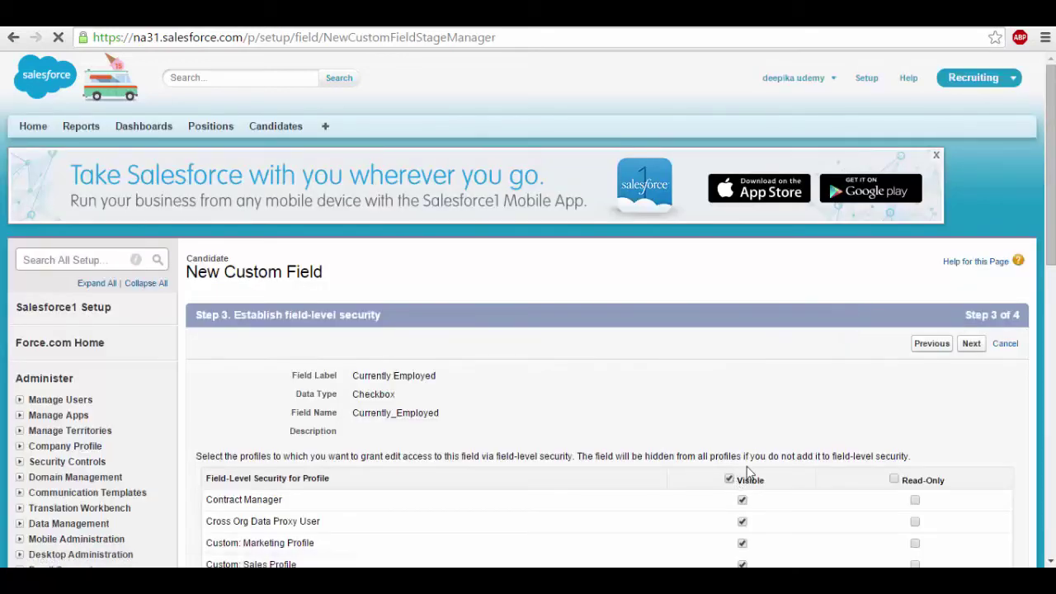
left_click(969, 347)
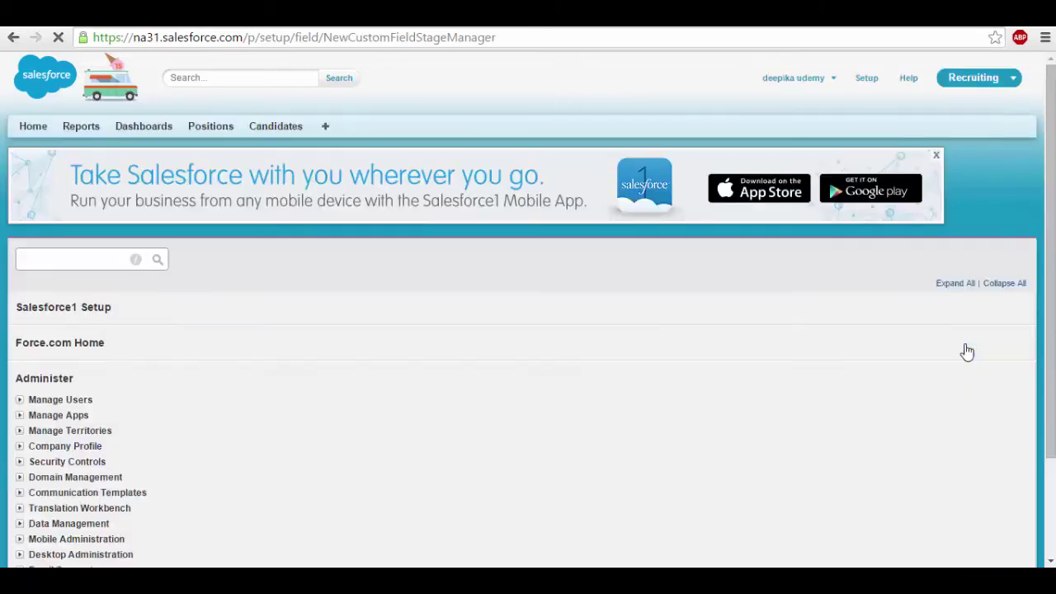
left_click(968, 344)
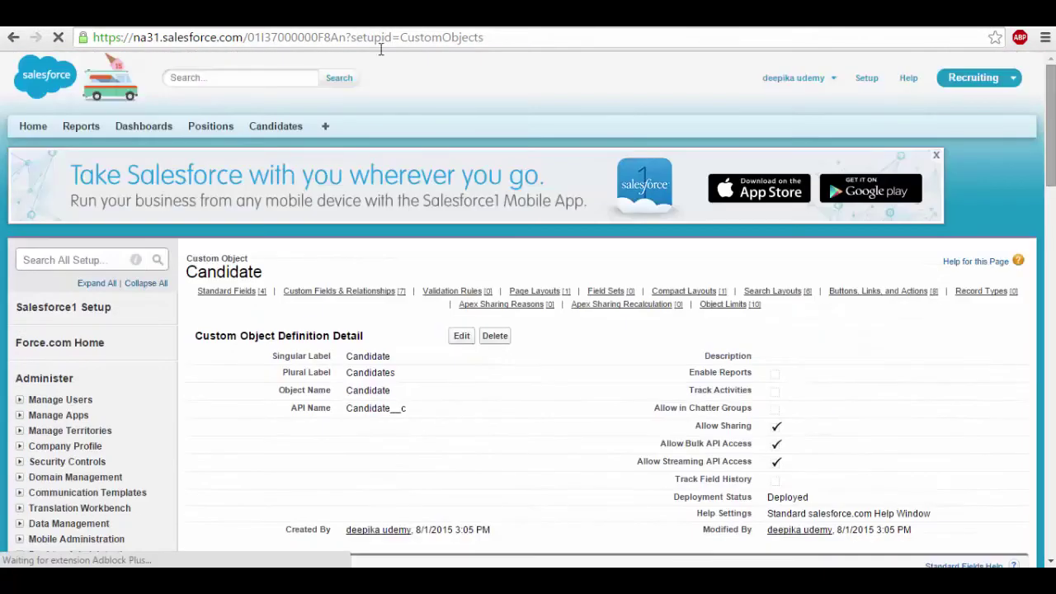
Create a new candidate record with only the candidate's first and last name filled in, and save it.
left_click(280, 132)
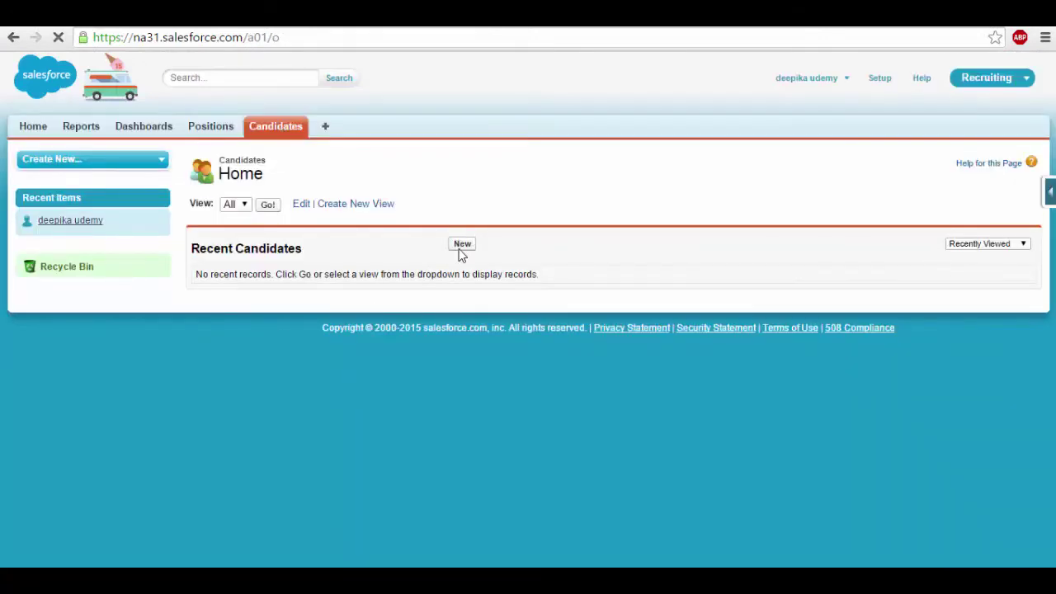
left_click(462, 245)
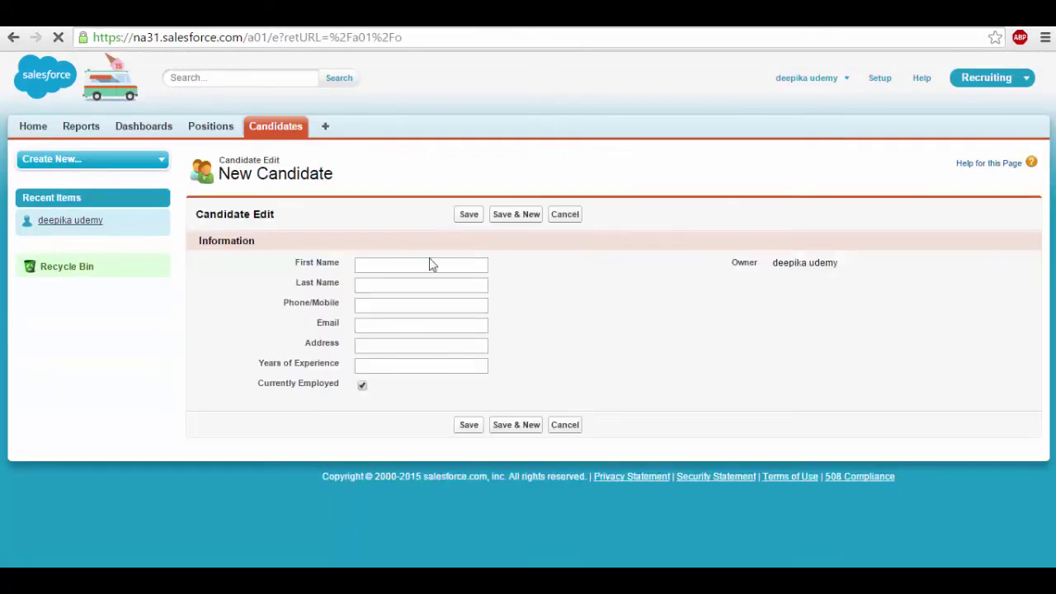
left_click(395, 264)
type("D")
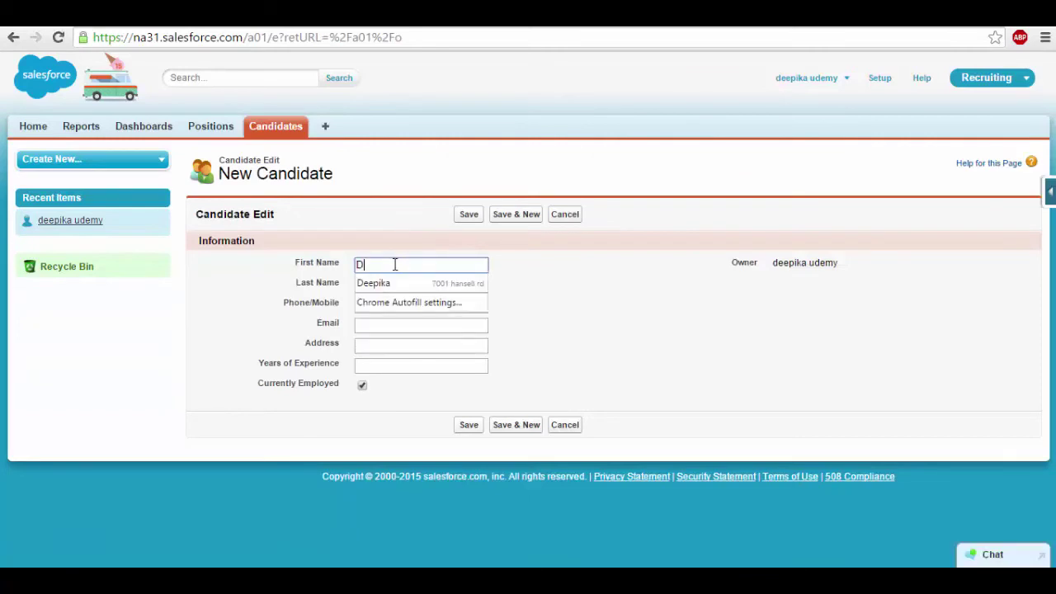
type("eepika")
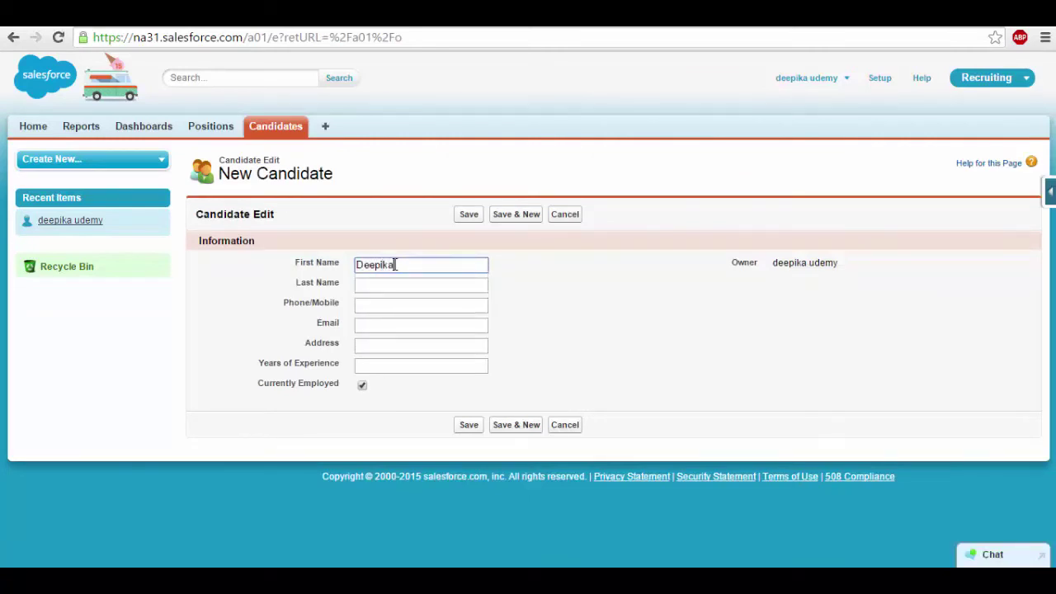
key("Tab")
type("Hen")
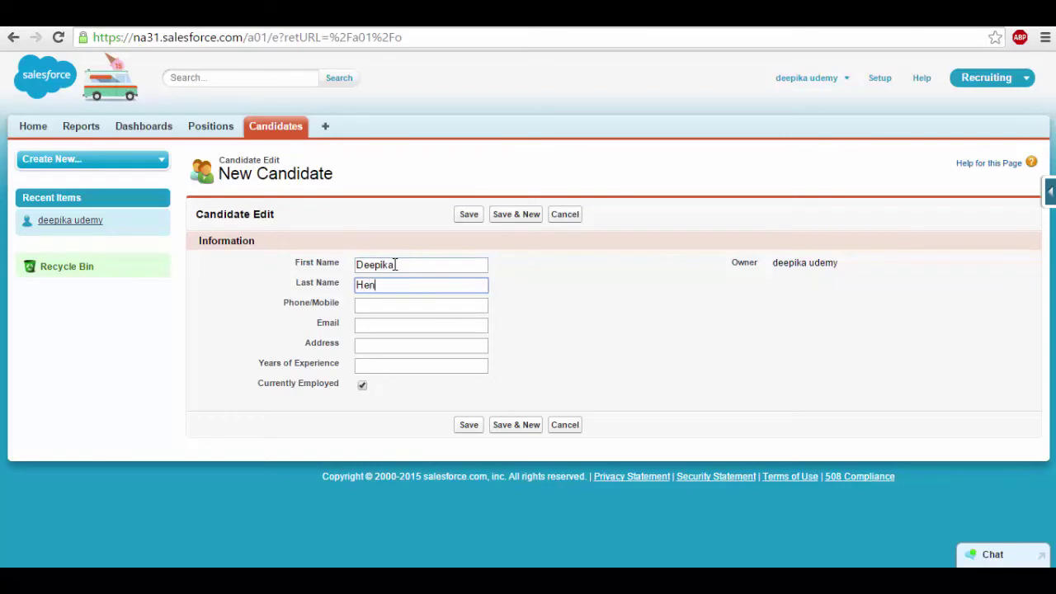
type("na")
key("Tab")
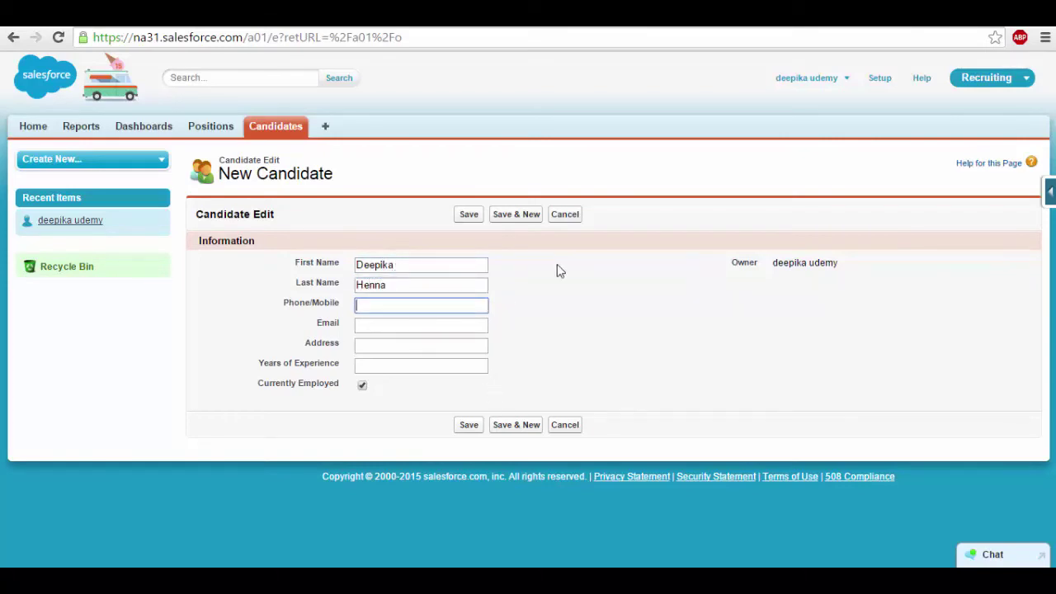
left_click(470, 428)
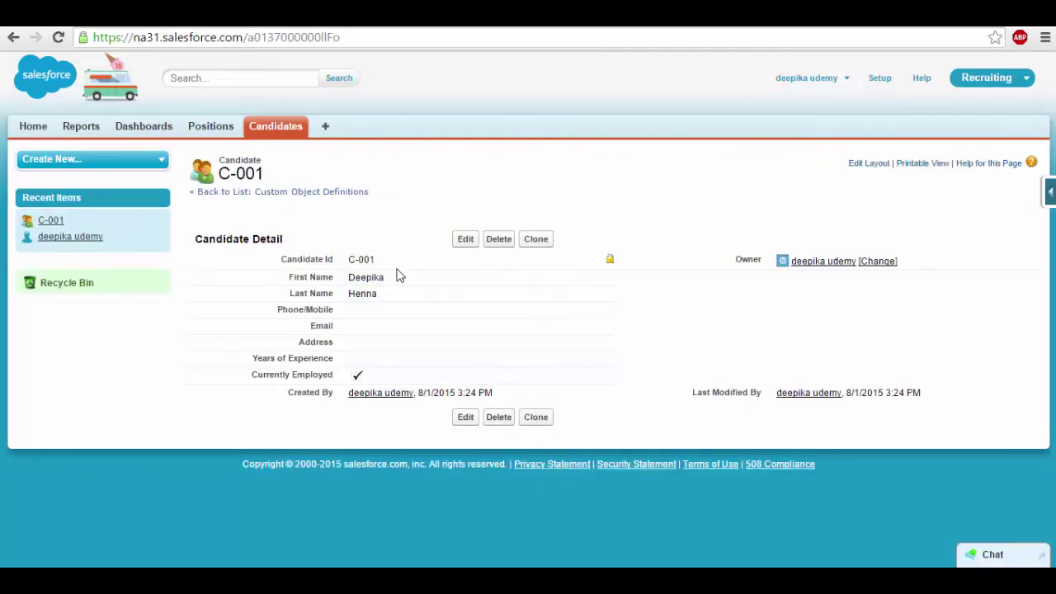
Examine the Candidate Id on the saved candidate's detail page.
left_click_drag(377, 259, 275, 258)
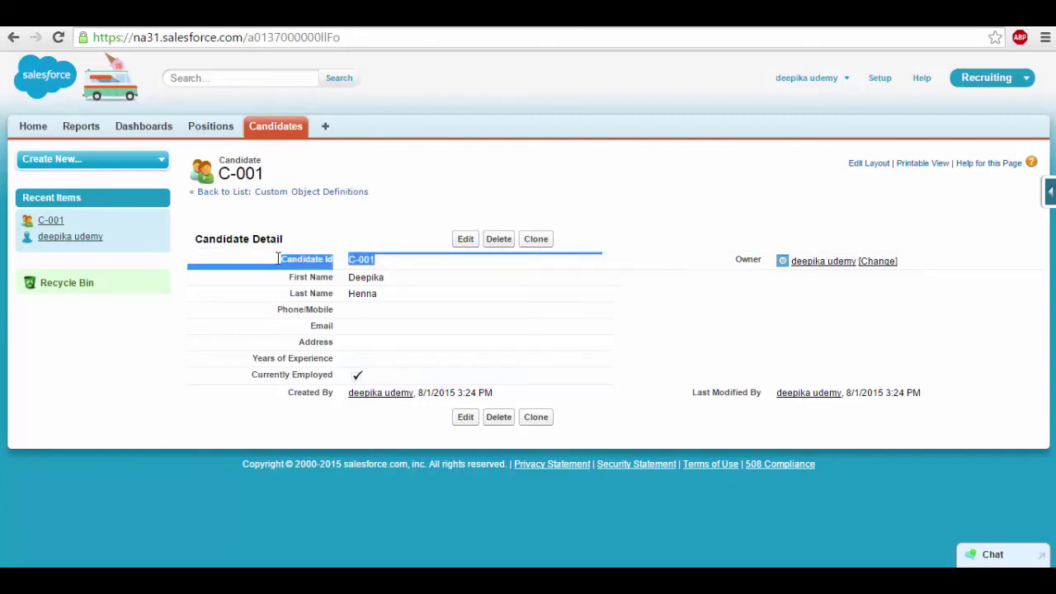
left_click(308, 244)
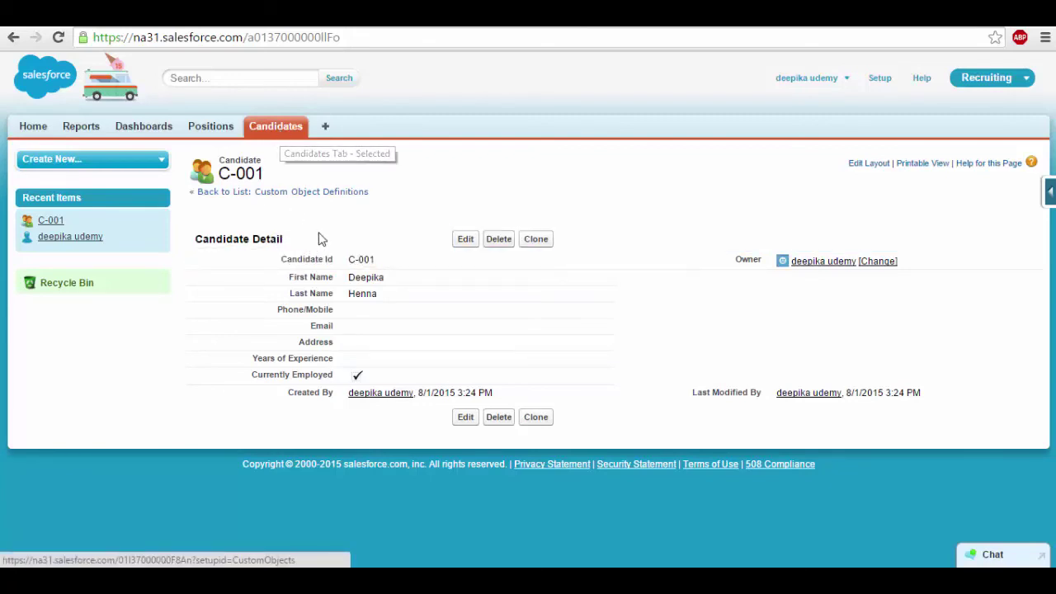
left_click_drag(285, 260, 376, 259)
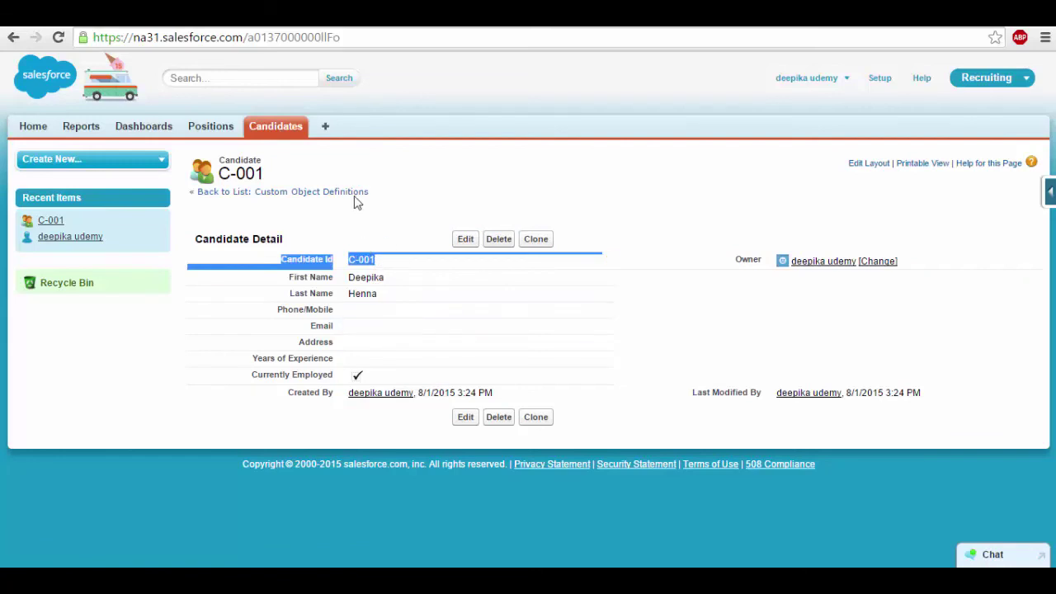
Create and save a second candidate record with only a first and last name, and check its Candidate Id.
left_click(296, 131)
left_click(462, 244)
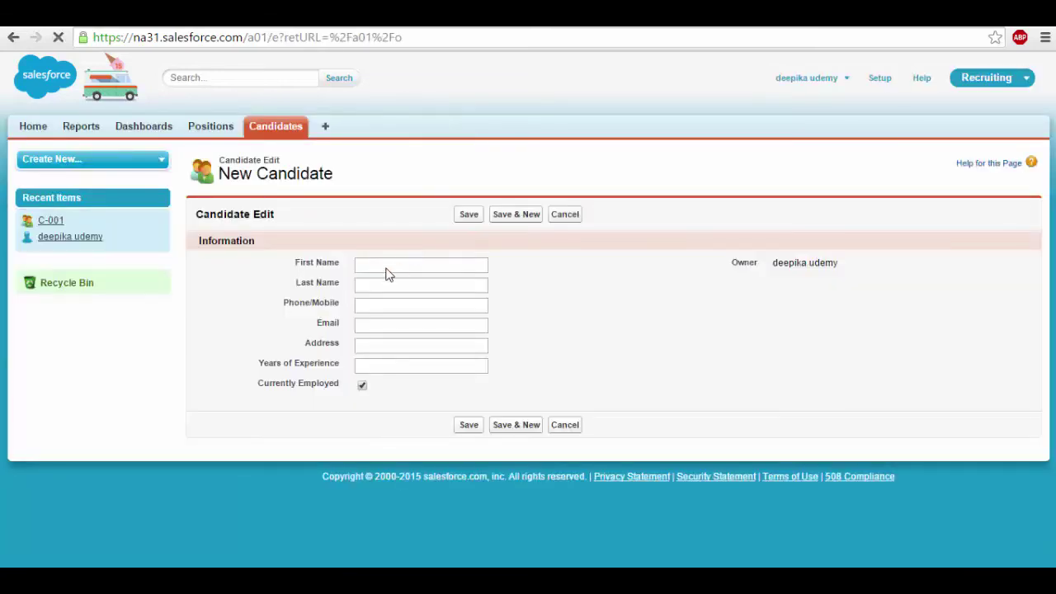
left_click(385, 269)
type("Z")
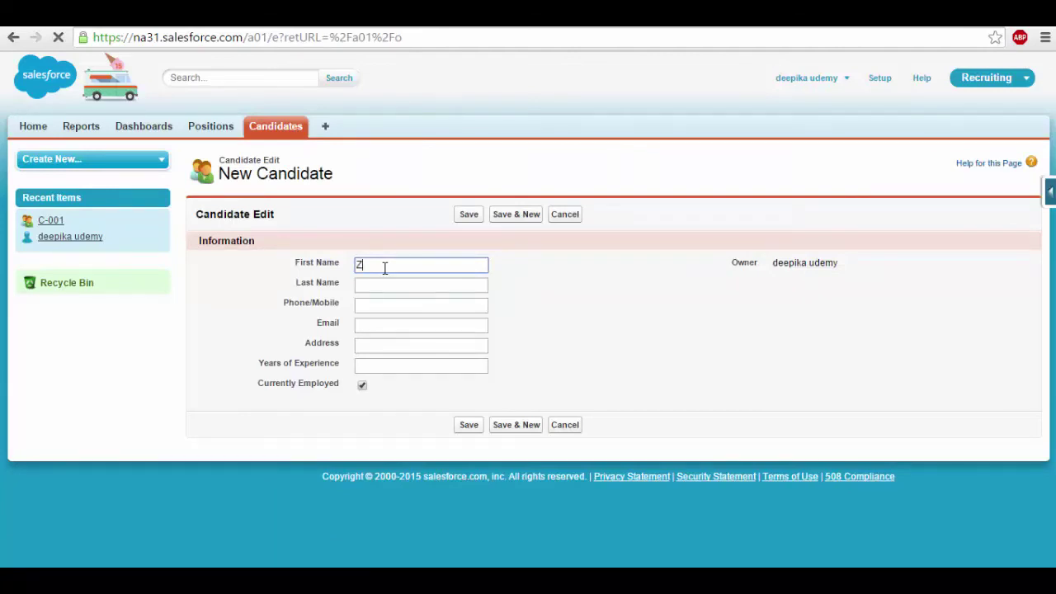
type("ena")
key("Tab")
type("khj")
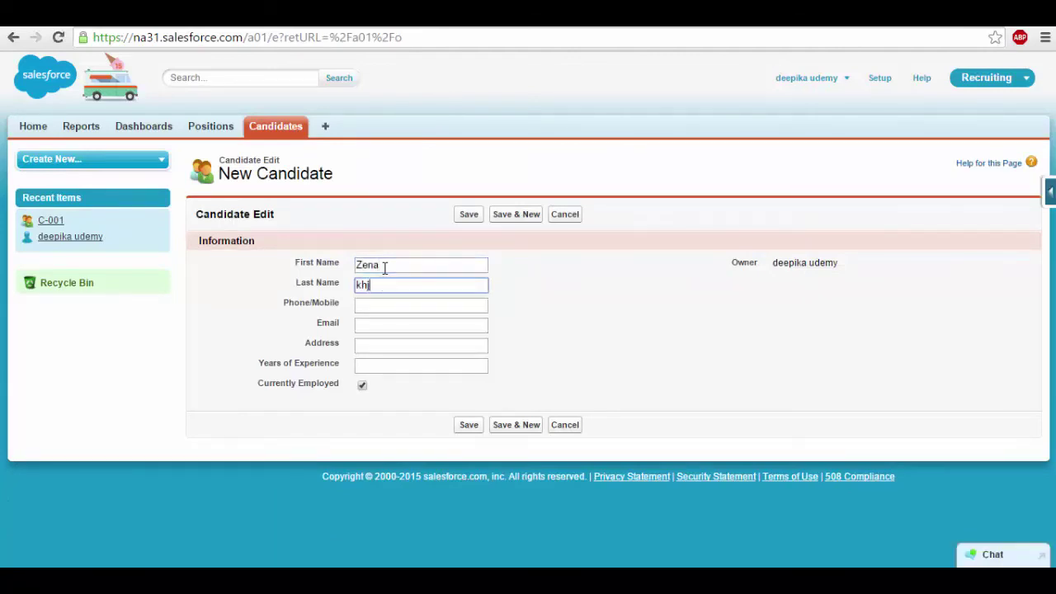
left_click(467, 427)
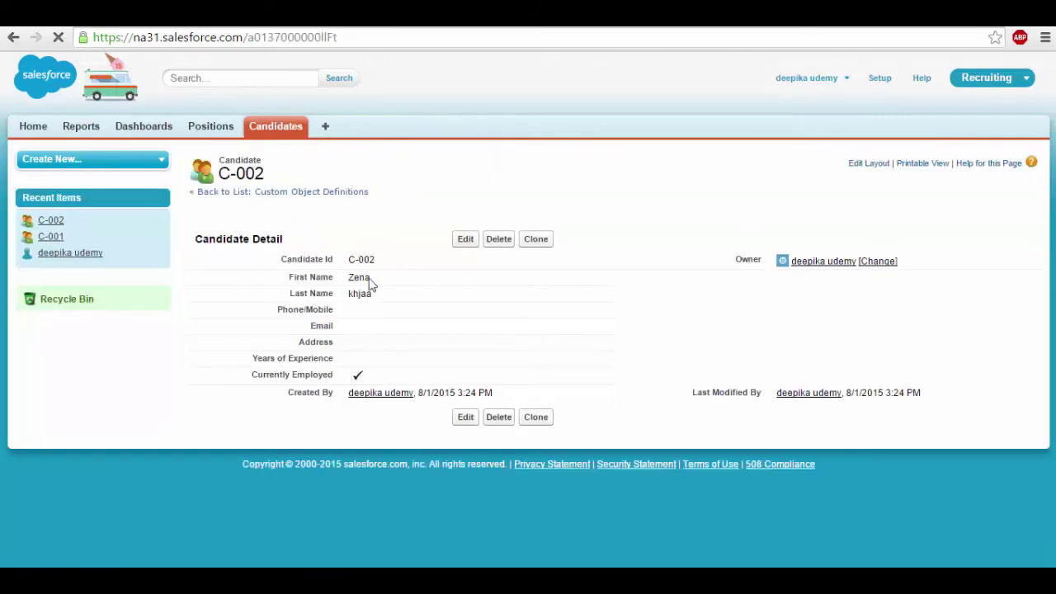
left_click_drag(374, 261, 352, 262)
left_click(509, 192)
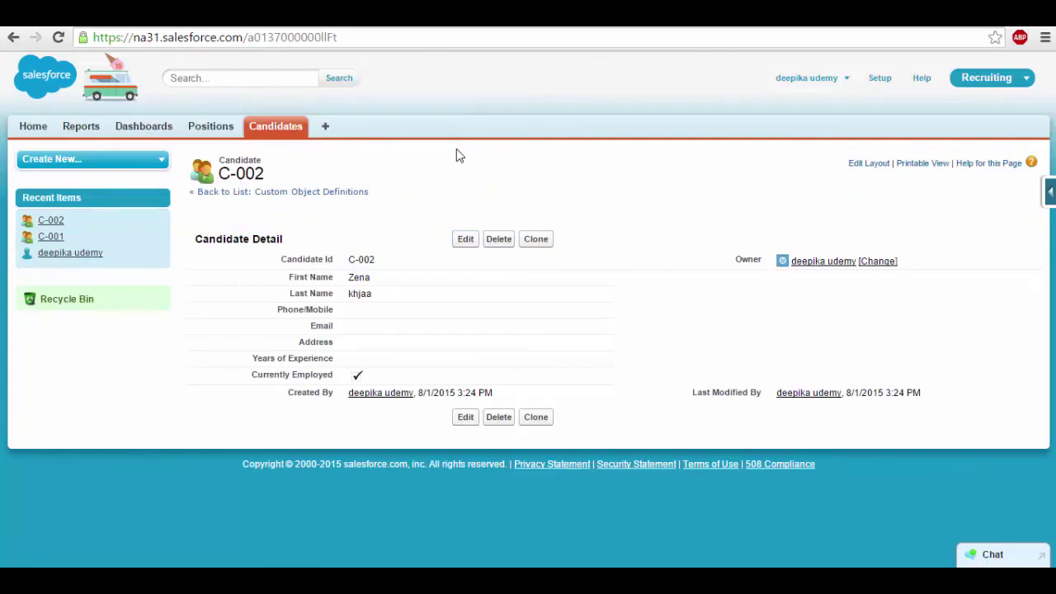